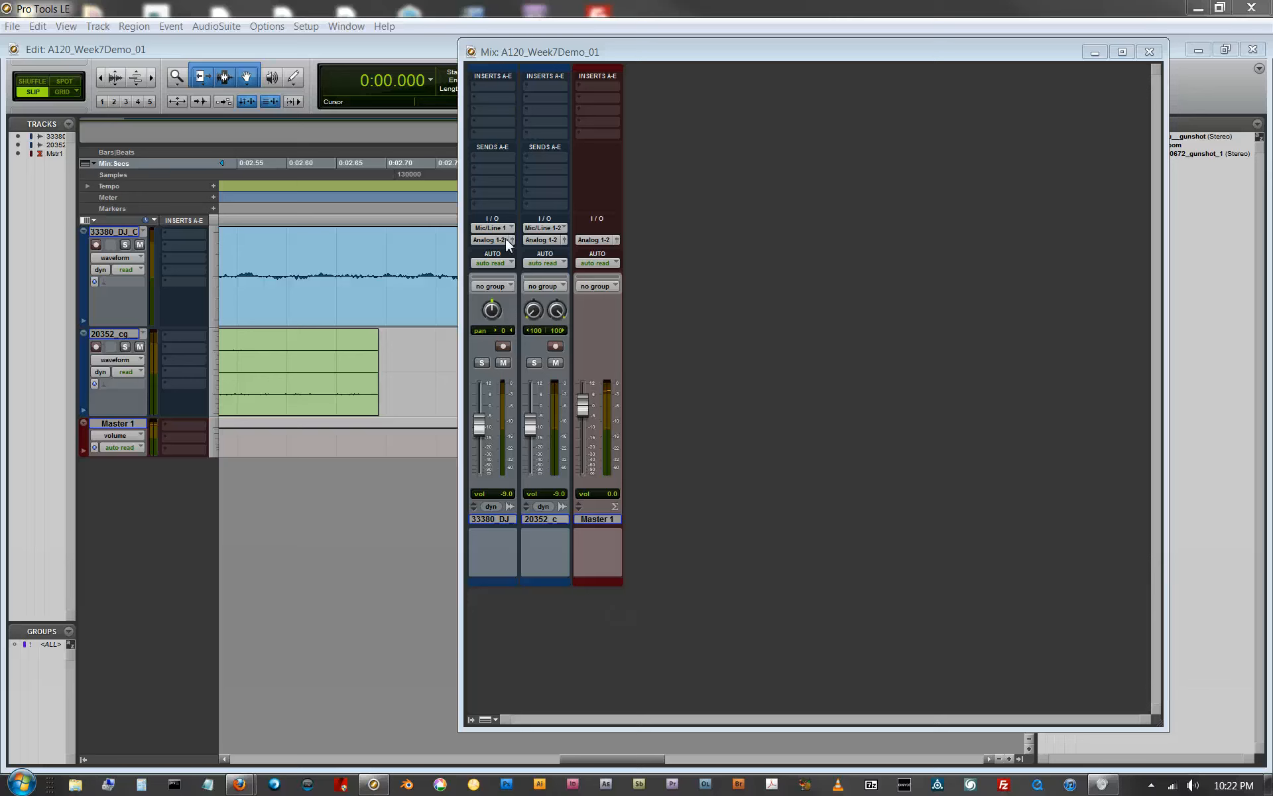
Route the outputs of the 33380_DJ and 20352_c audio tracks to Bus 1-2 (Stereo).
click(508, 240)
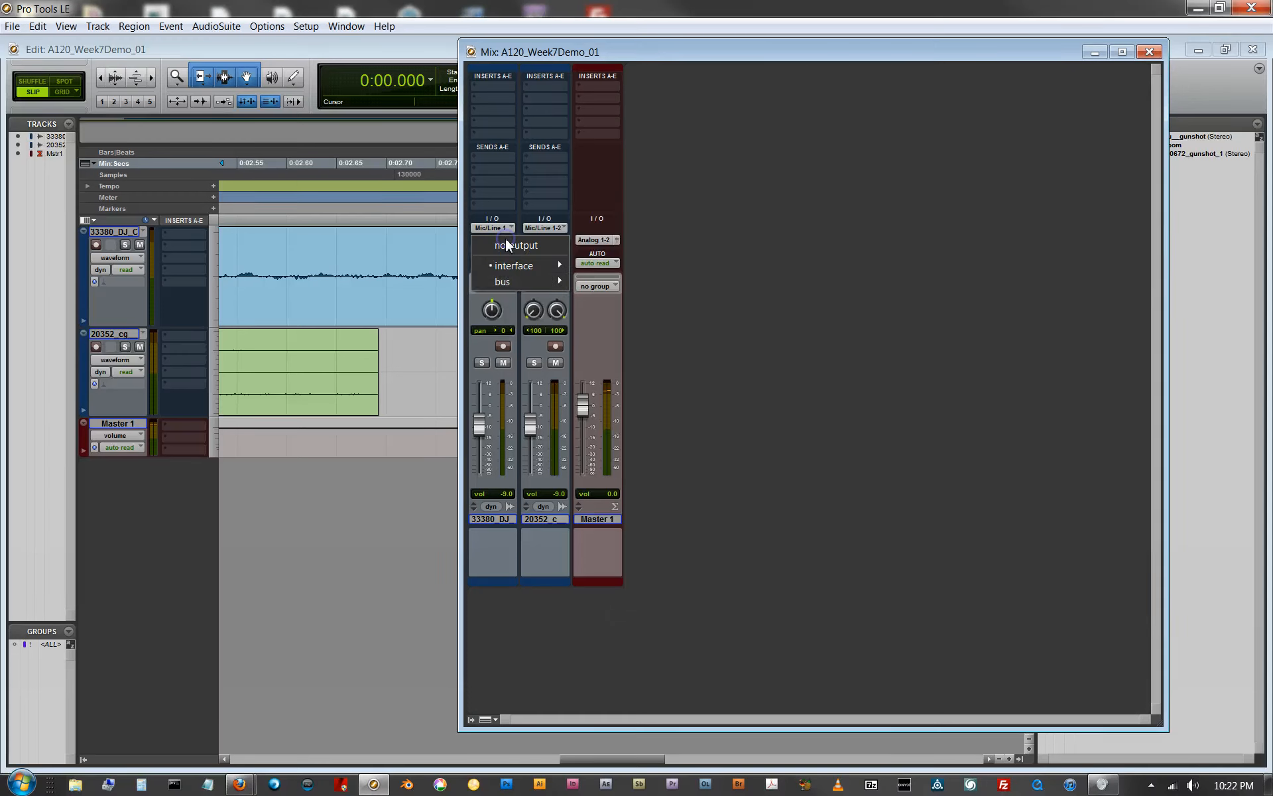
mouse_move(504, 284)
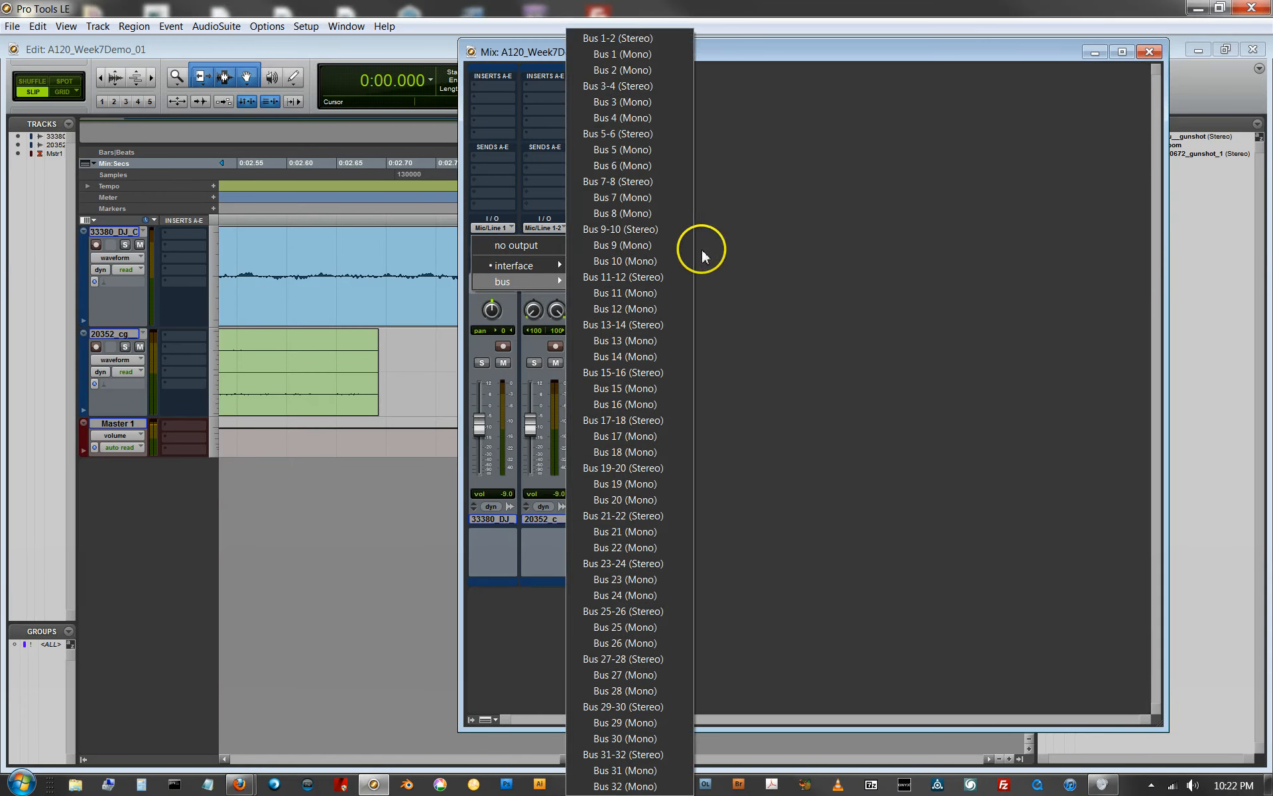
click(600, 38)
click(562, 240)
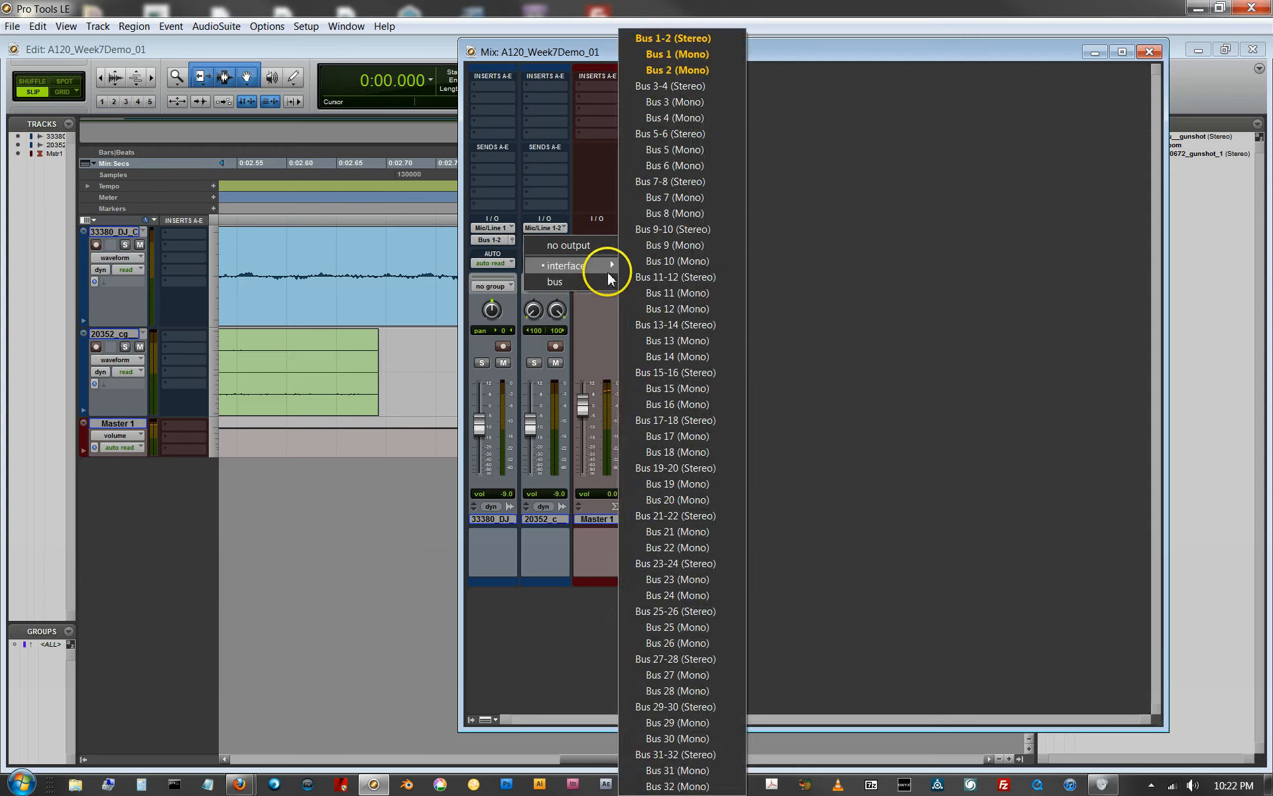
mouse_move(610, 280)
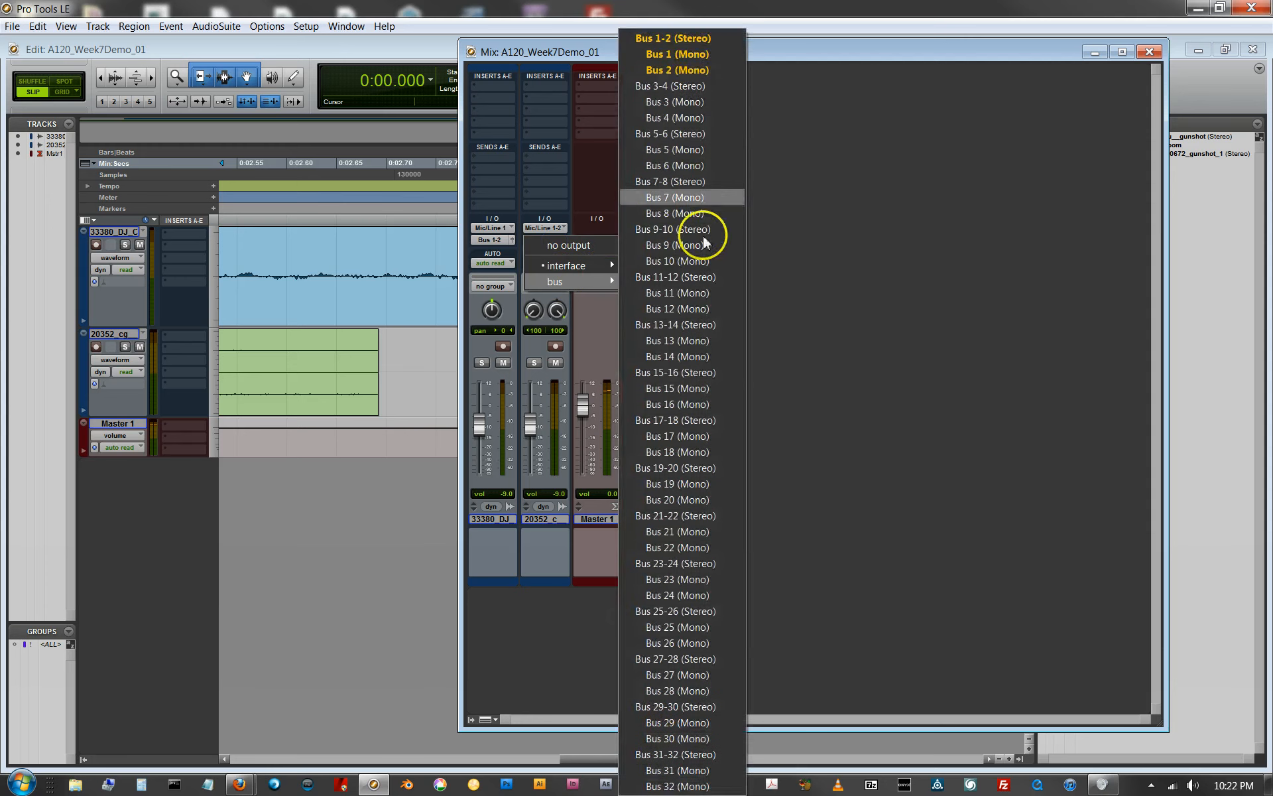
click(694, 37)
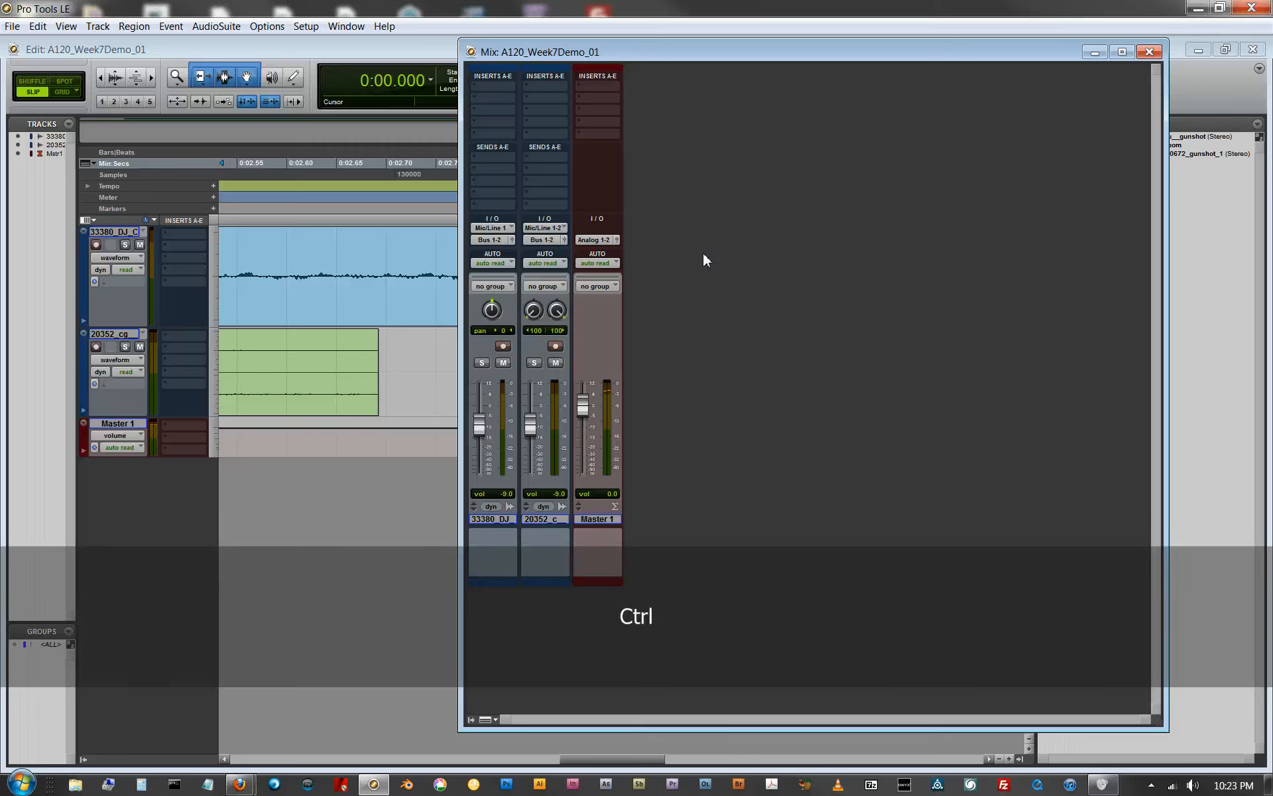
Create one new stereo Aux Input track.
key(ctrl+shift+n)
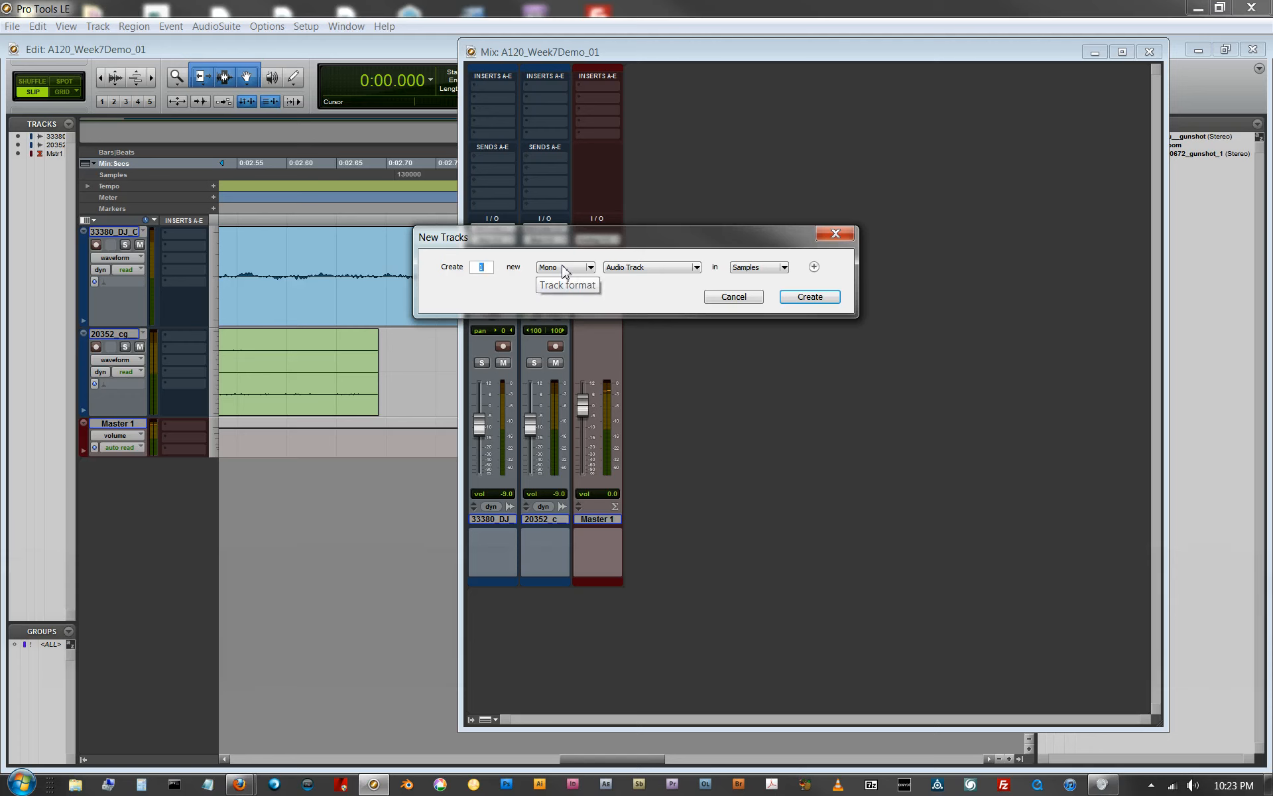
key(ctrl)
key(ctrl+Right)
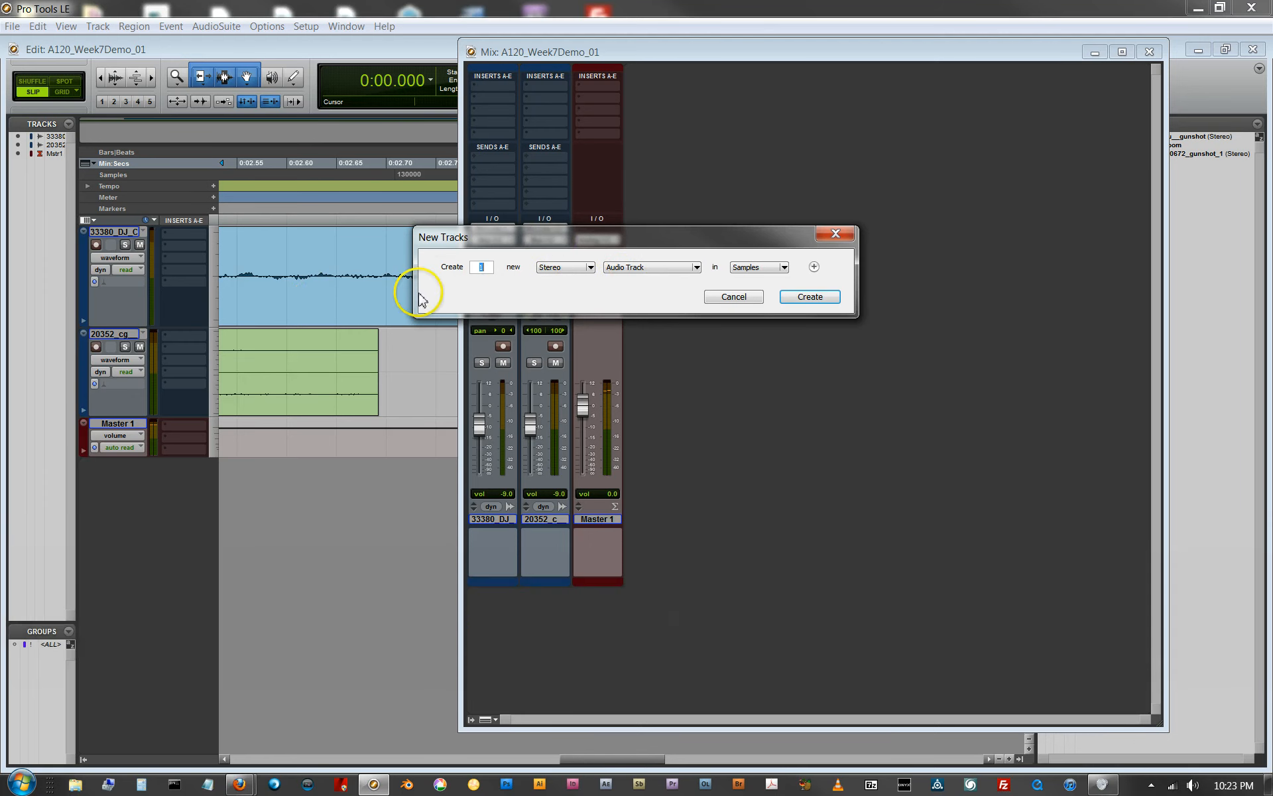
click(666, 275)
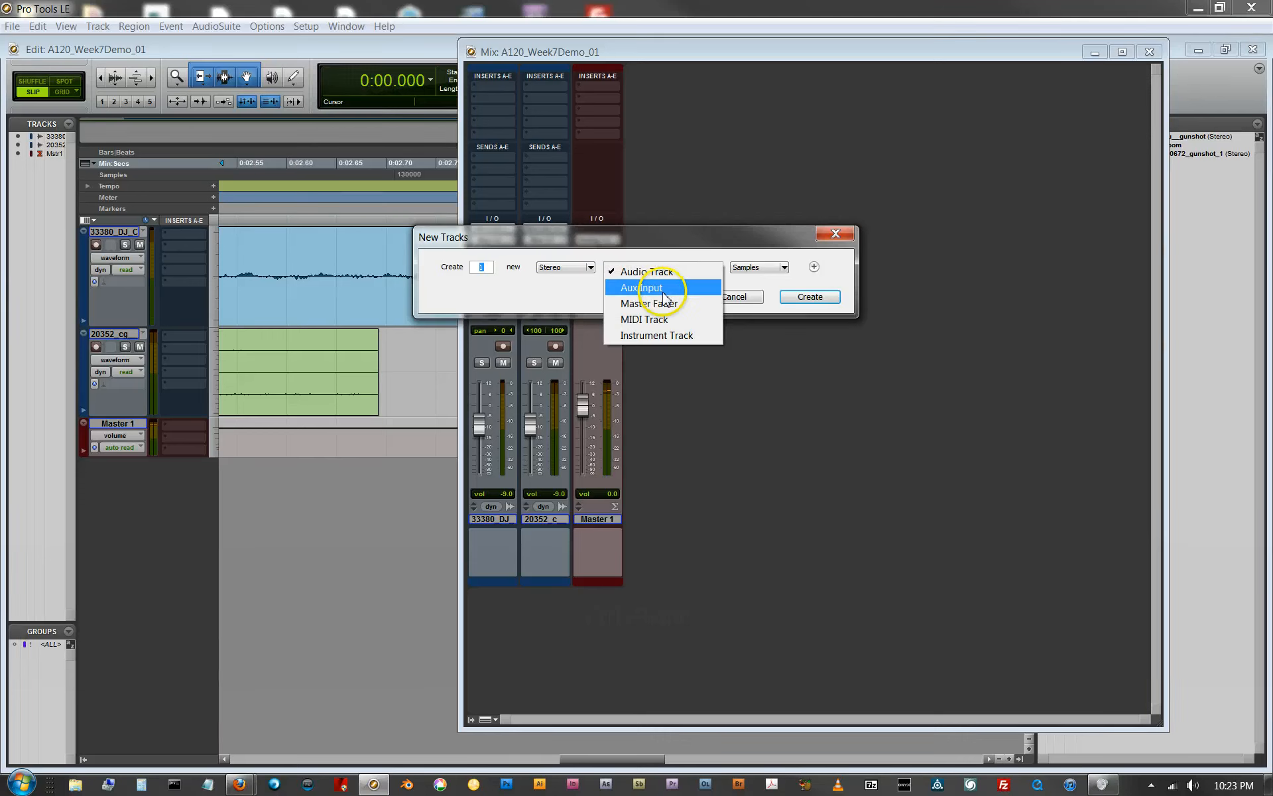
click(685, 292)
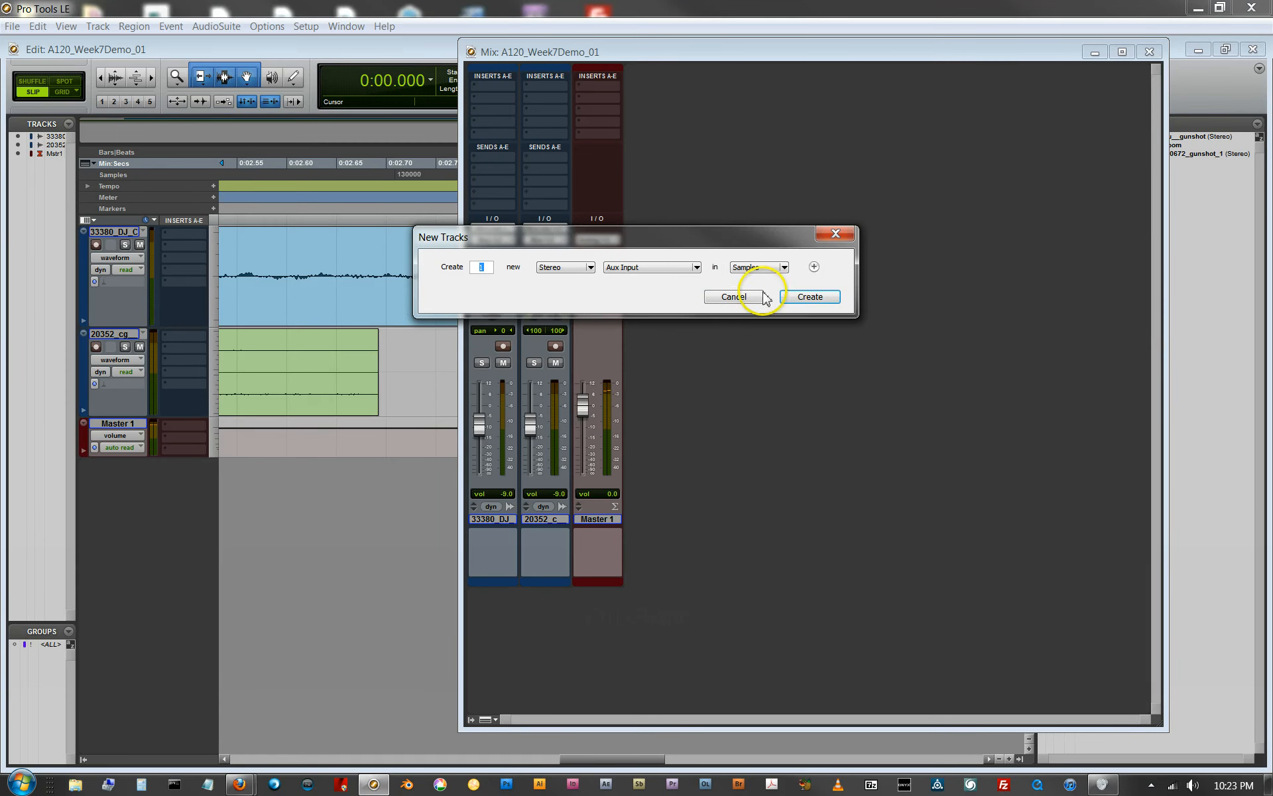
click(810, 296)
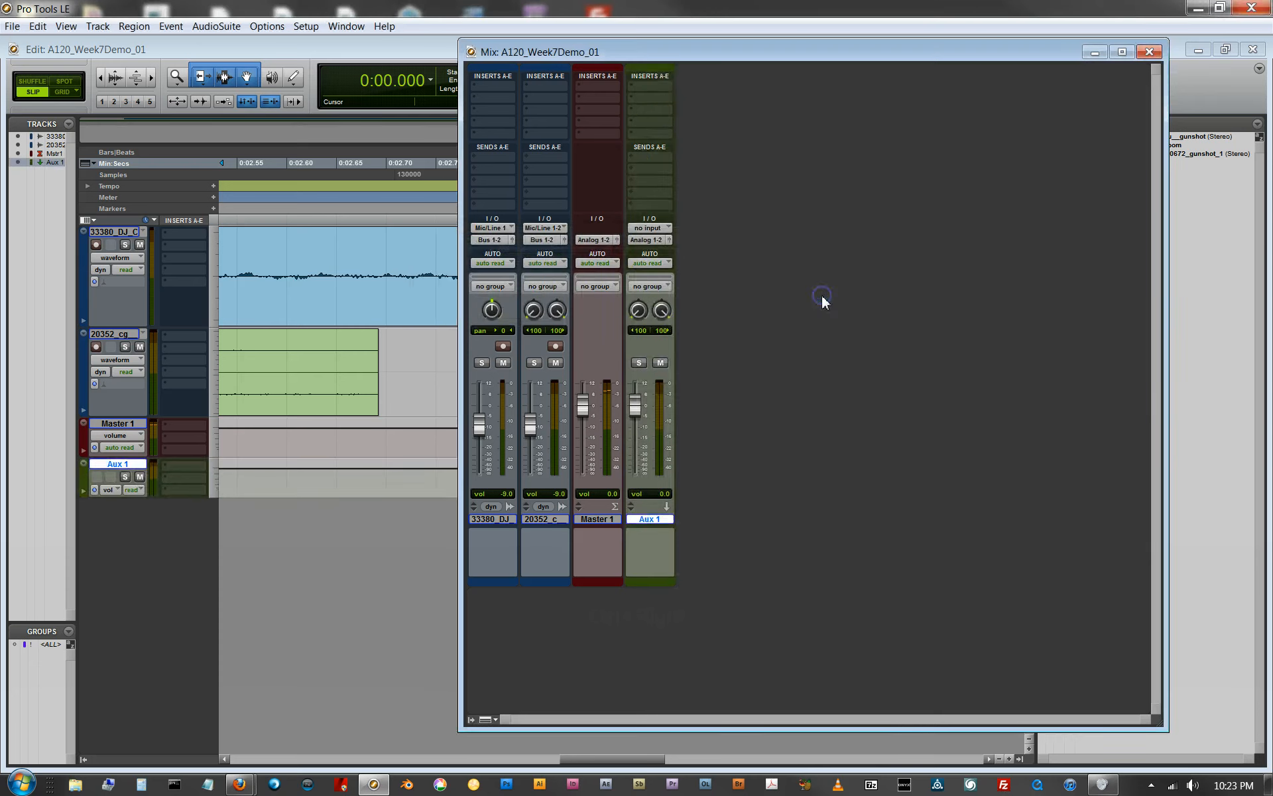
Move the Master 1 track after Aux 1 and set the input of Aux 1 to Bus 1-2 (Stereo).
drag(597, 64, 689, 77)
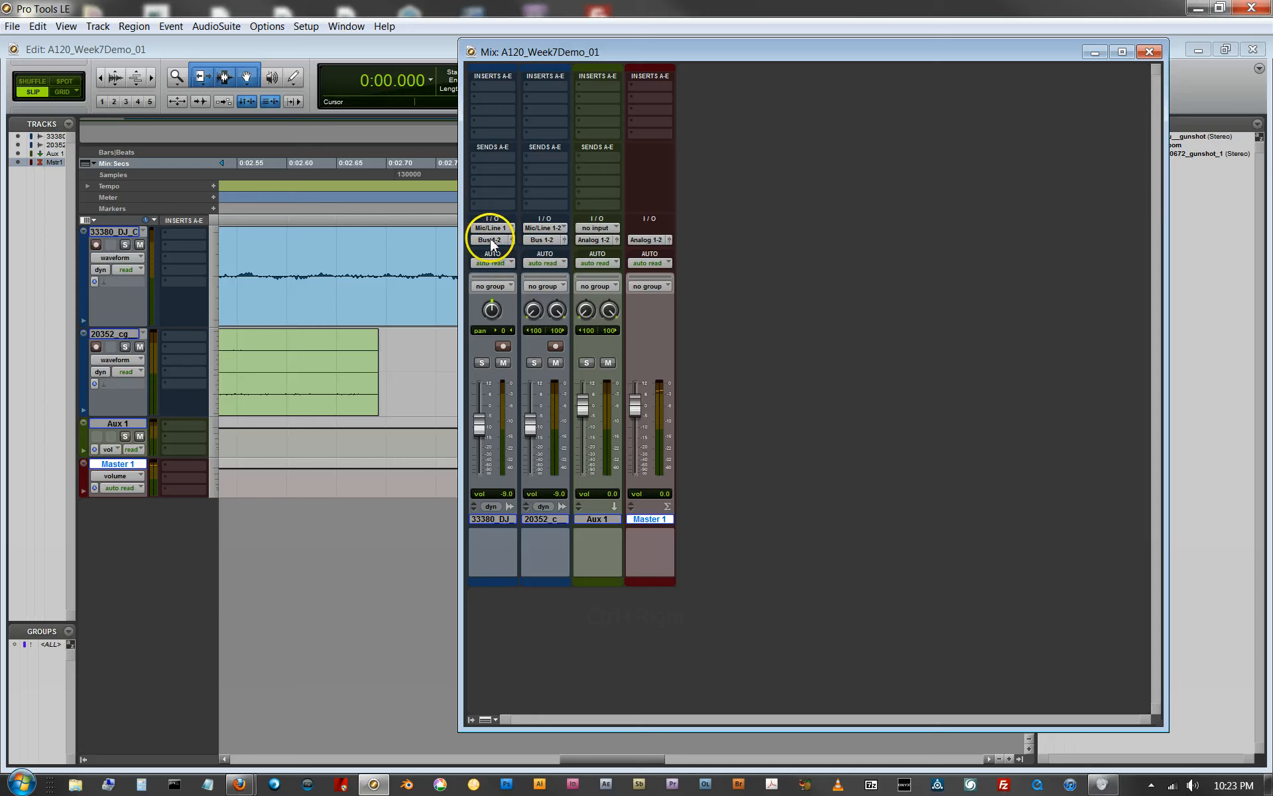
click(604, 225)
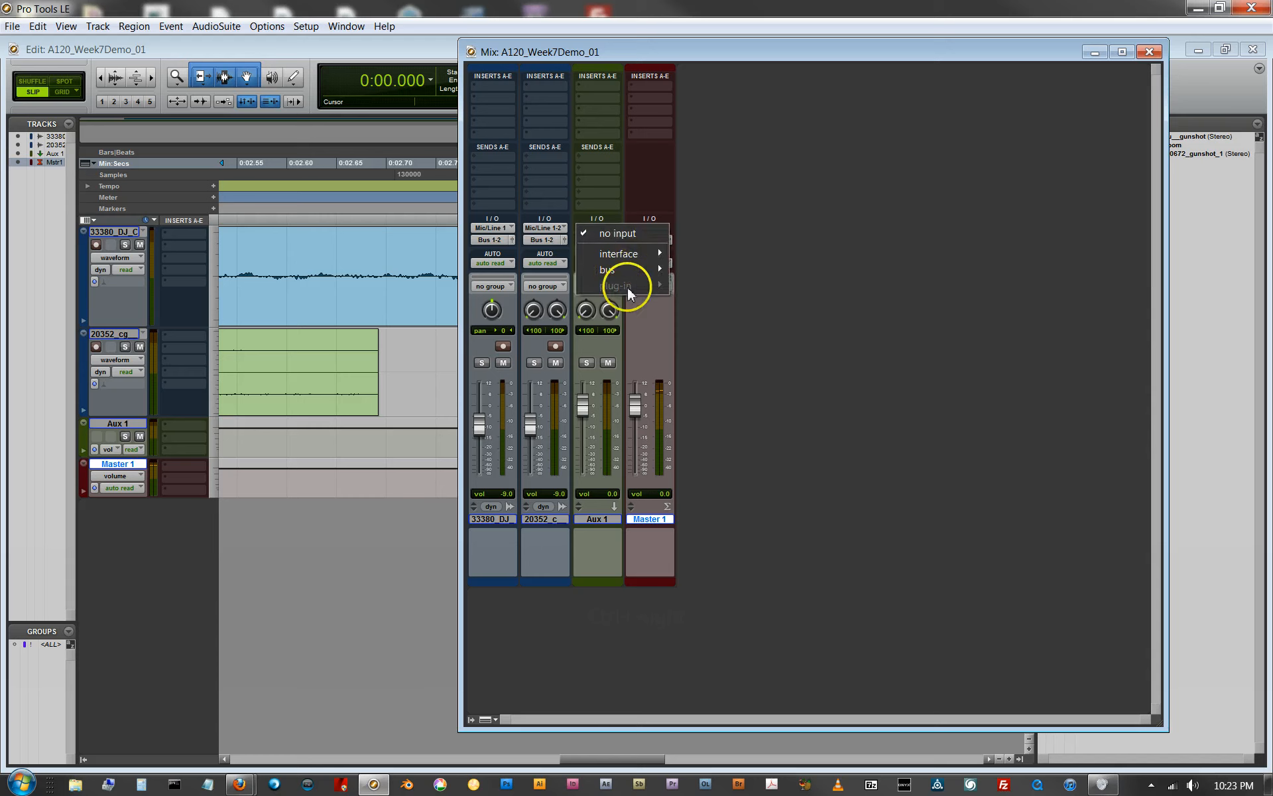
mouse_move(627, 268)
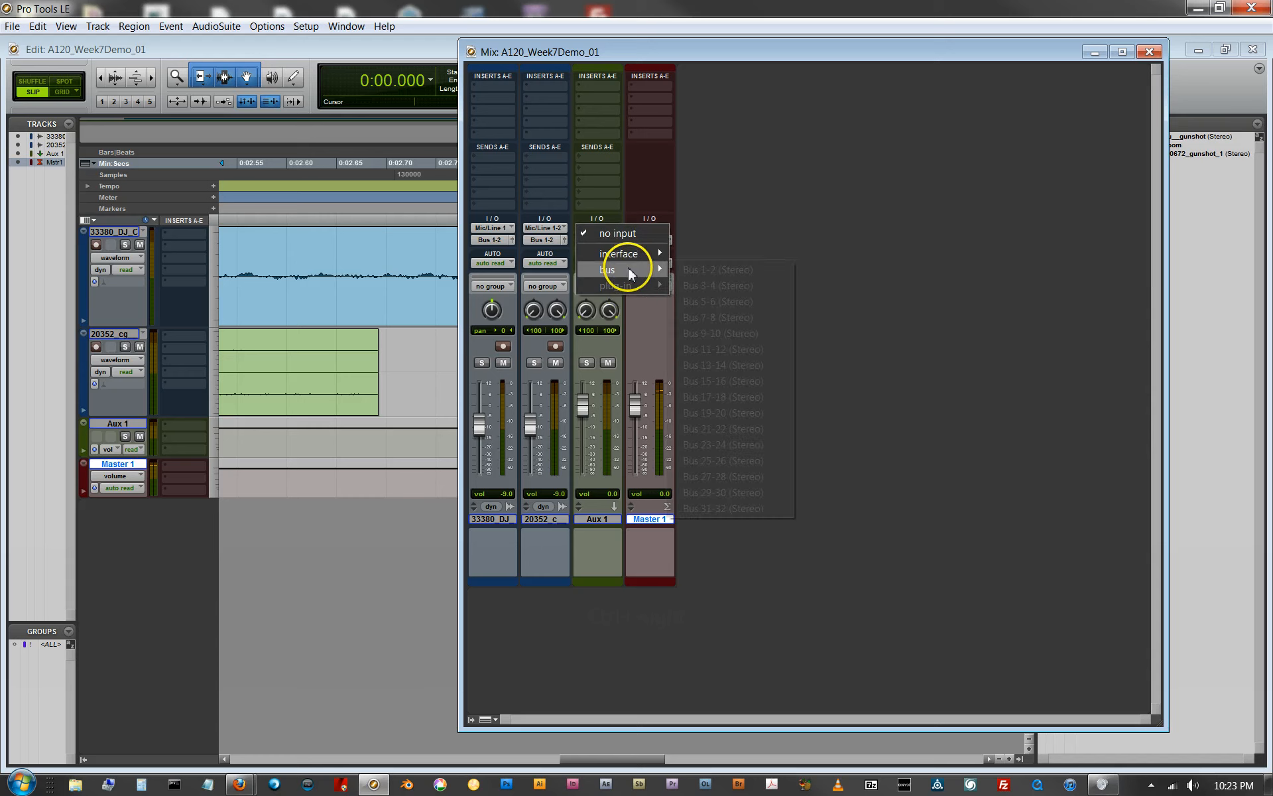
click(752, 268)
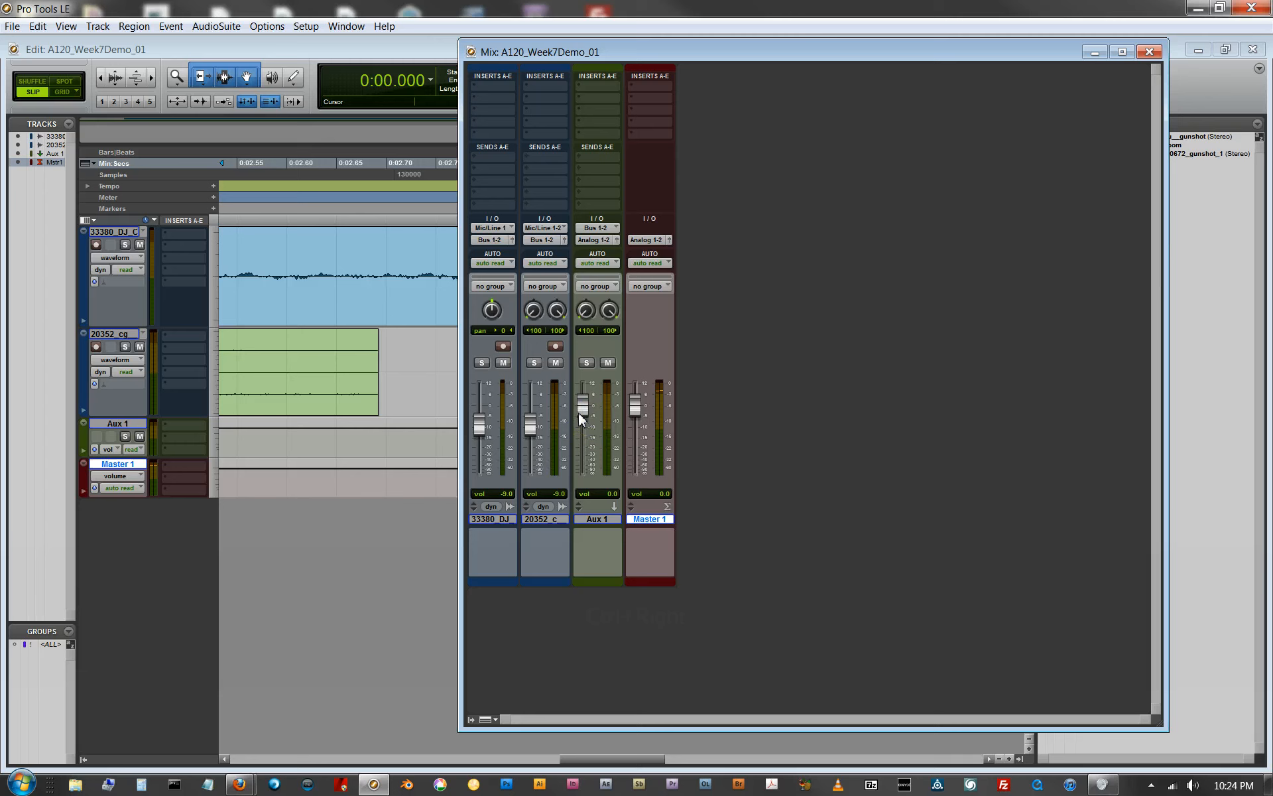
Set the volume of both audio tracks to 0.0 dB and play the session from the start.
click(483, 423)
drag(483, 428, 539, 477)
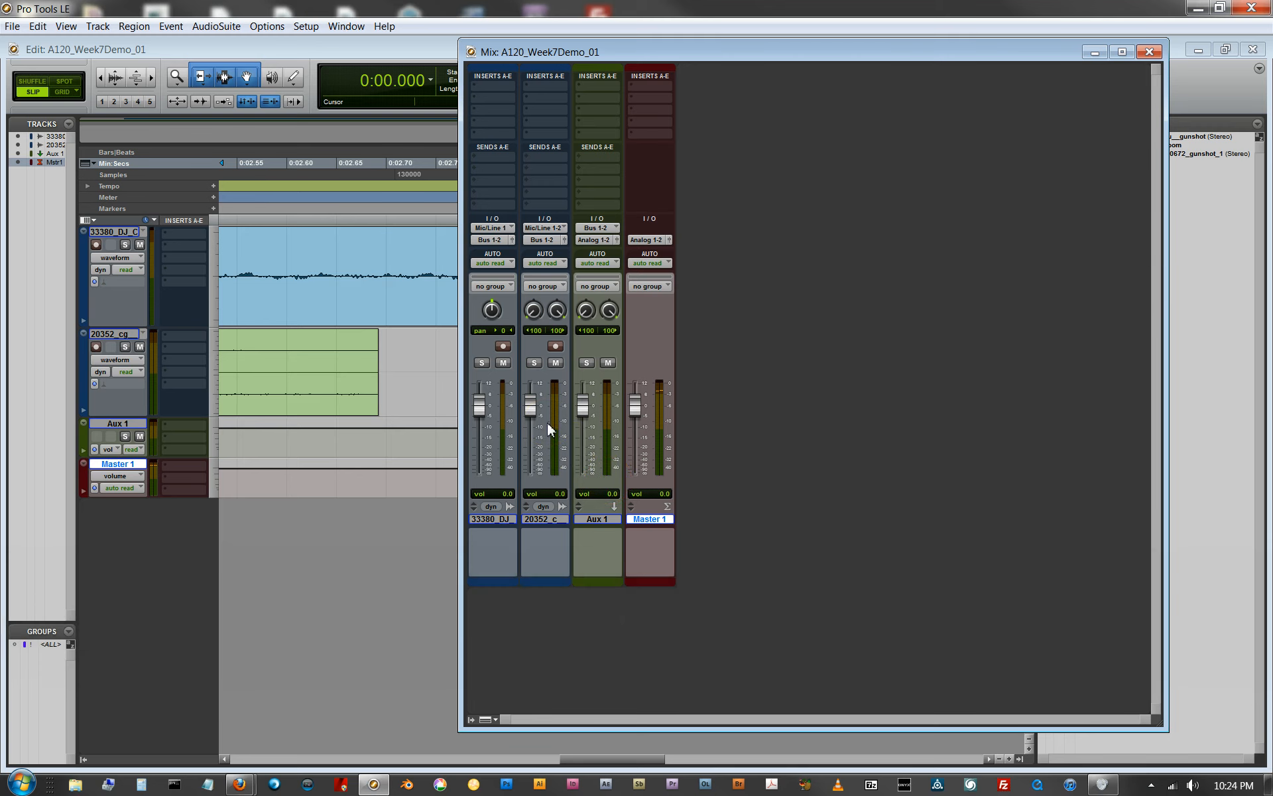
key(Return)
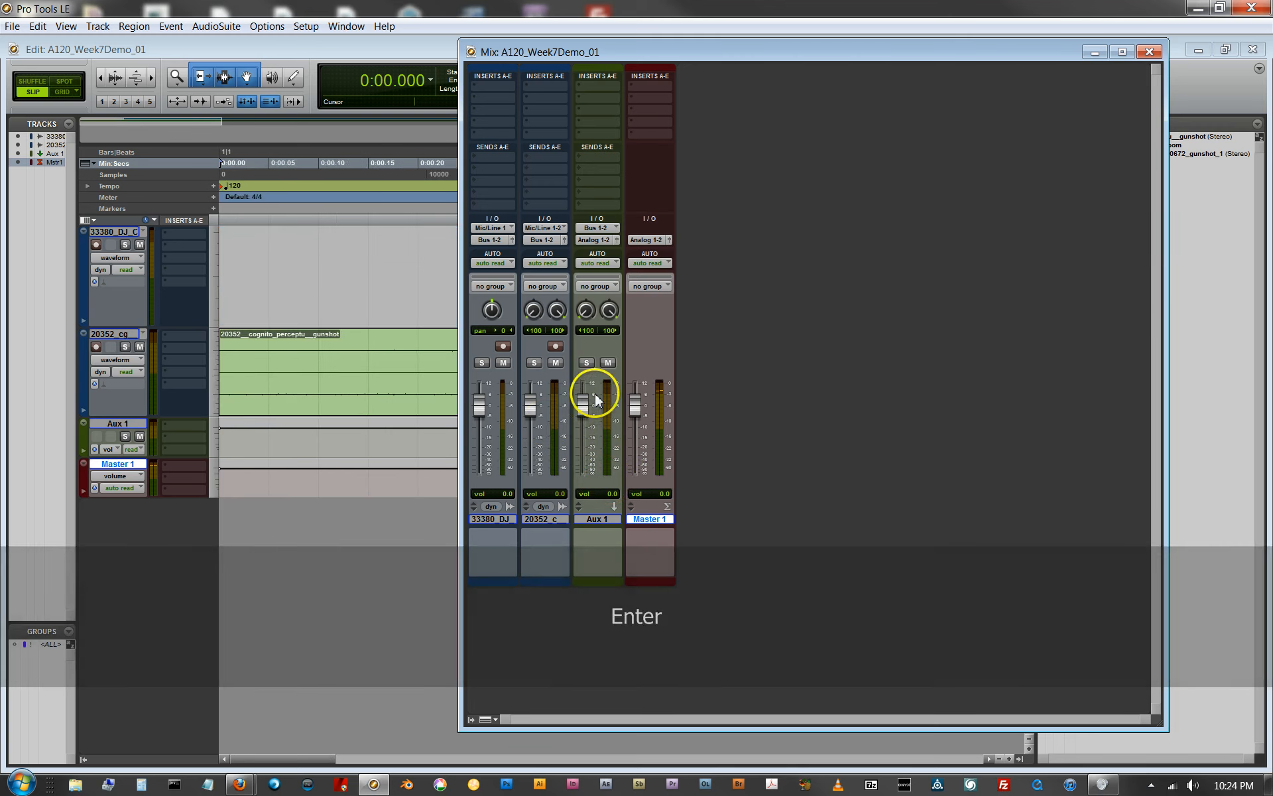
key(space)
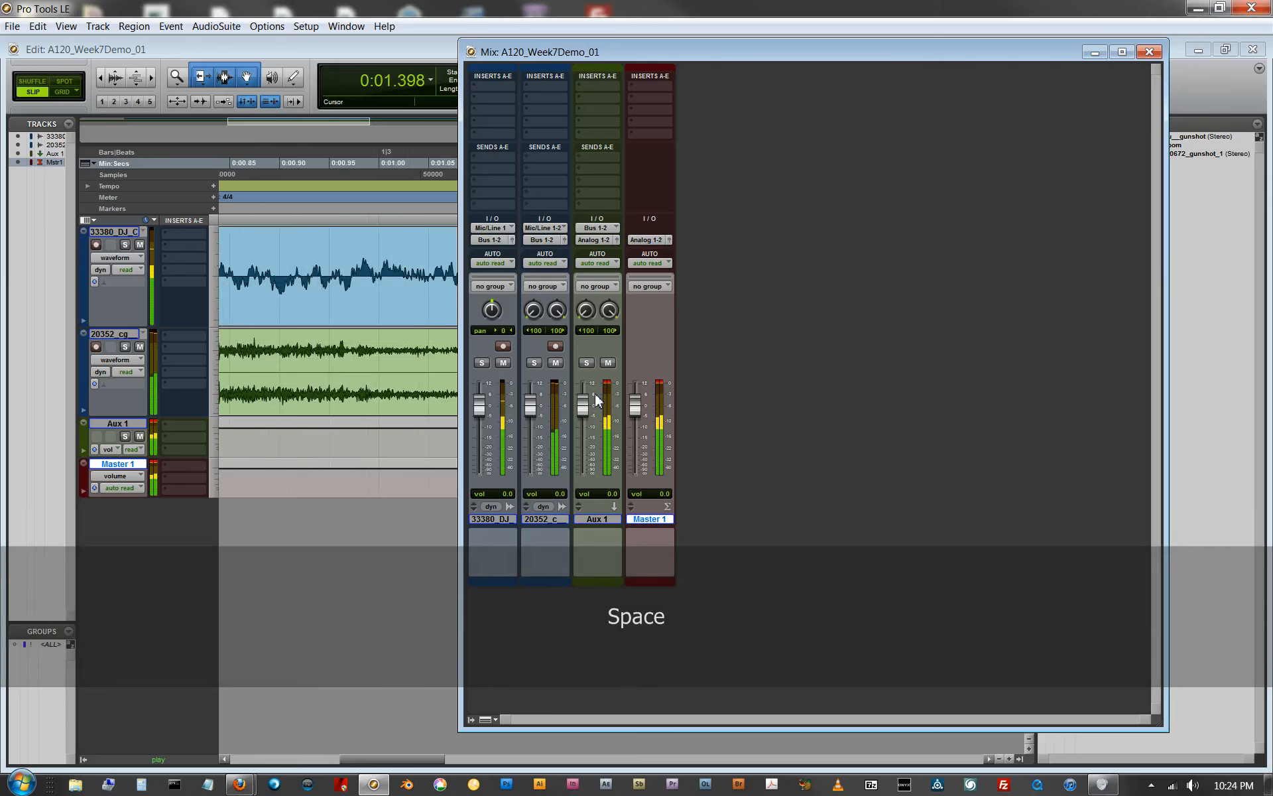
key(space)
key(Return)
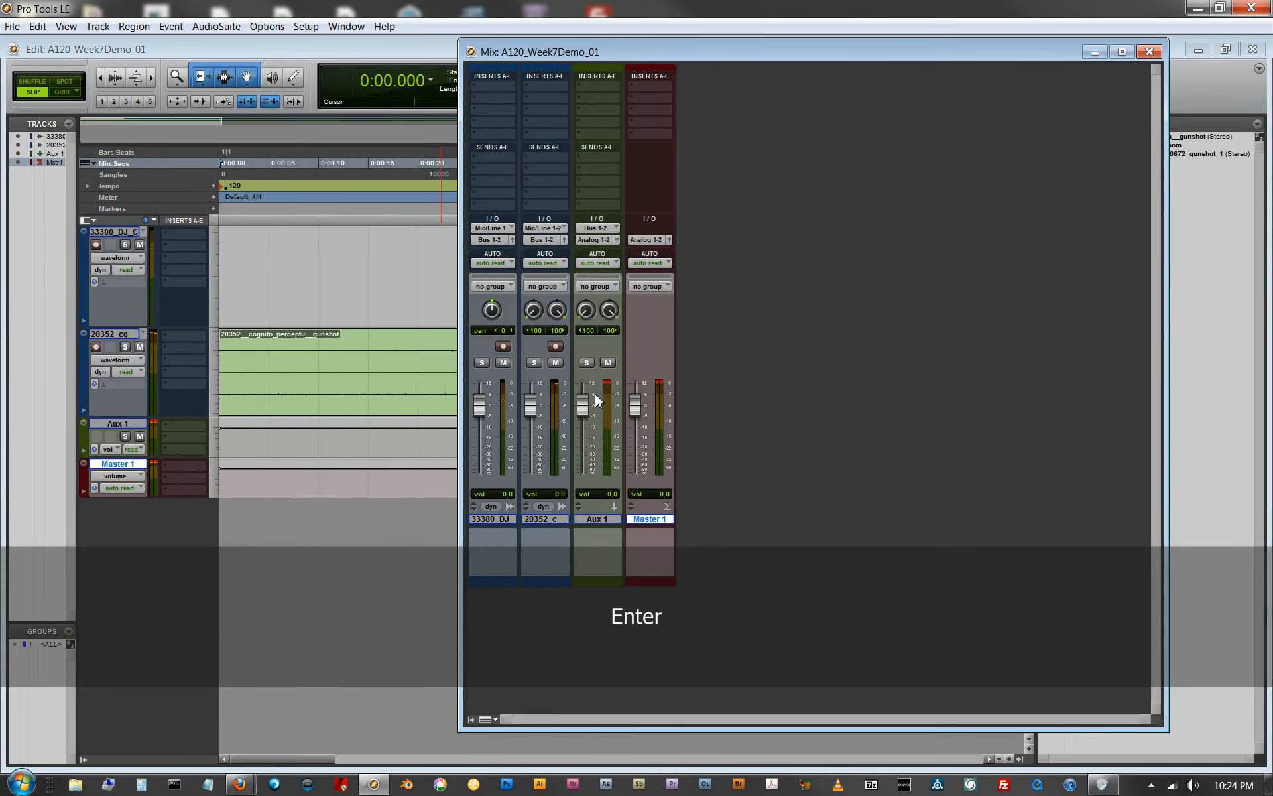
Lower the Aux 1 volume to -6.0 dB and play the session from the start, clearing the Aux 1 clip indicator after playback.
drag(584, 402, 590, 438)
key(ctrl)
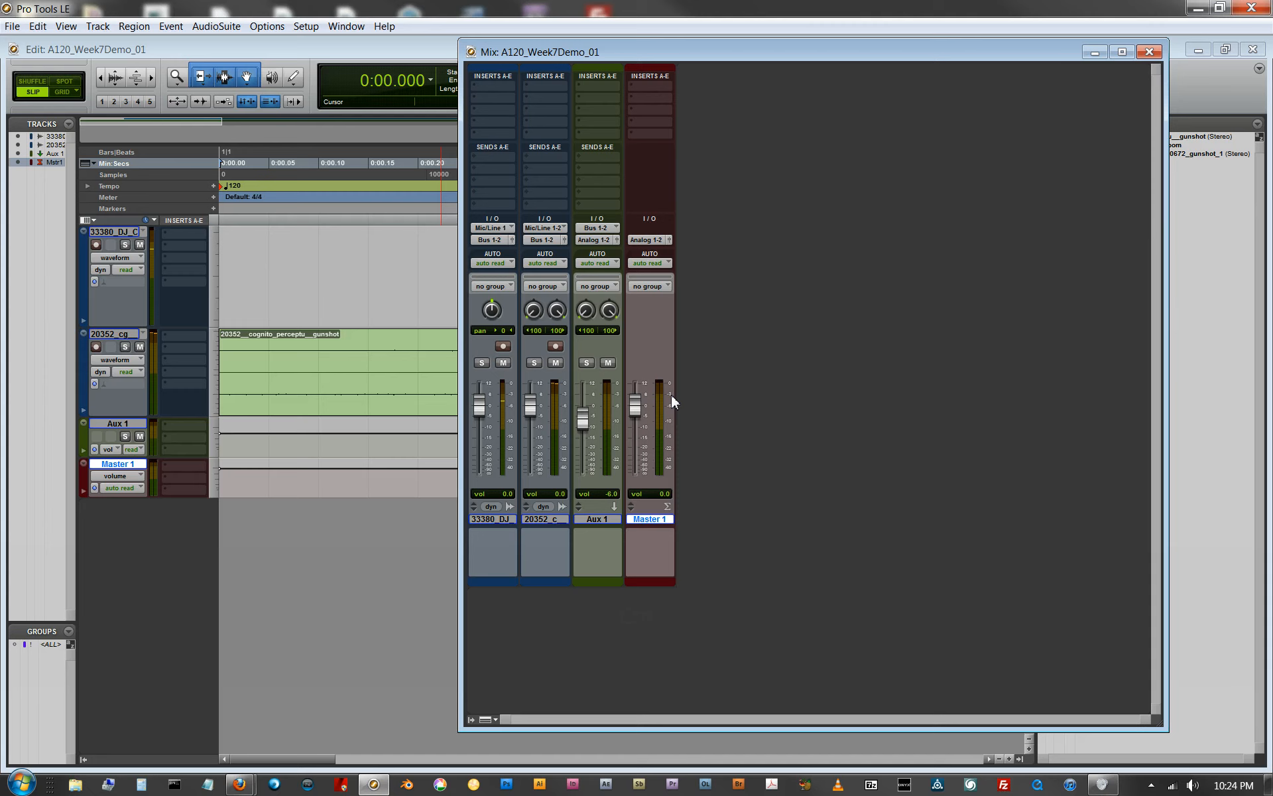
key(Return)
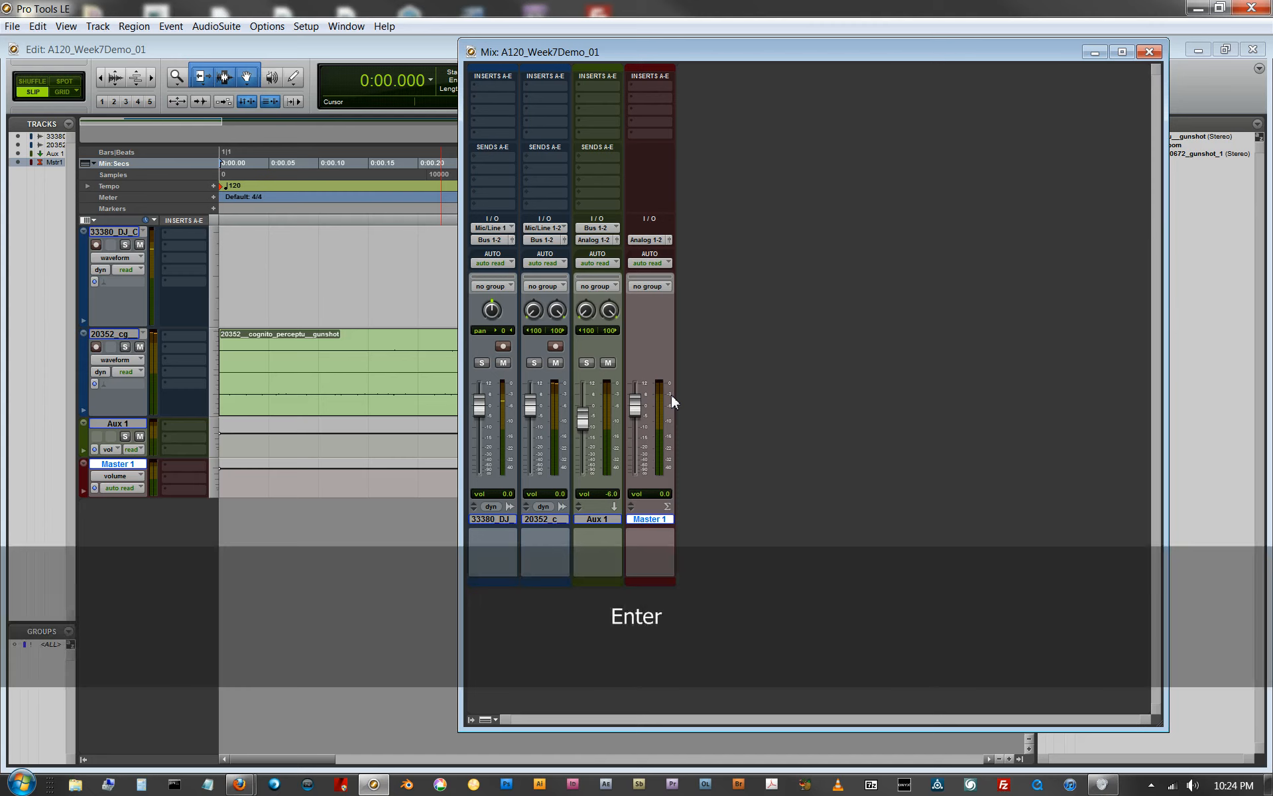
click(719, 365)
key(space)
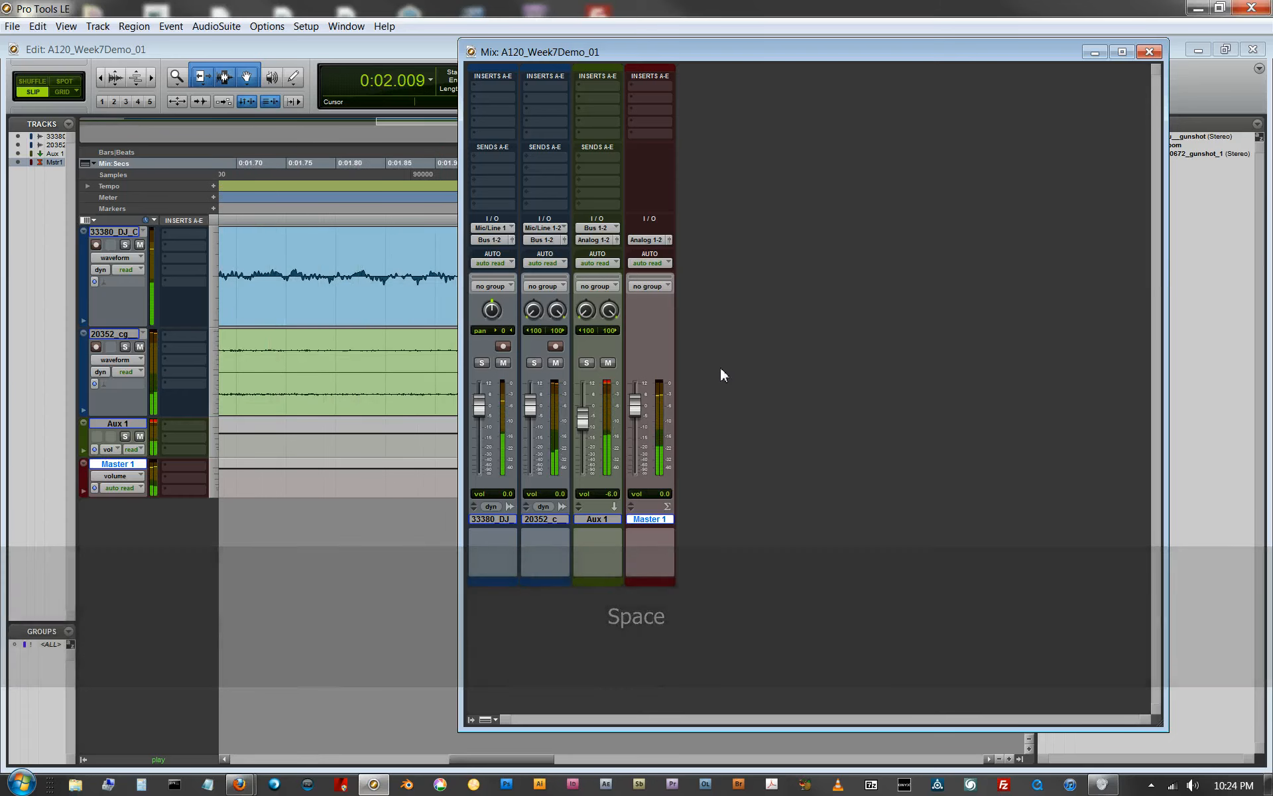
key(space)
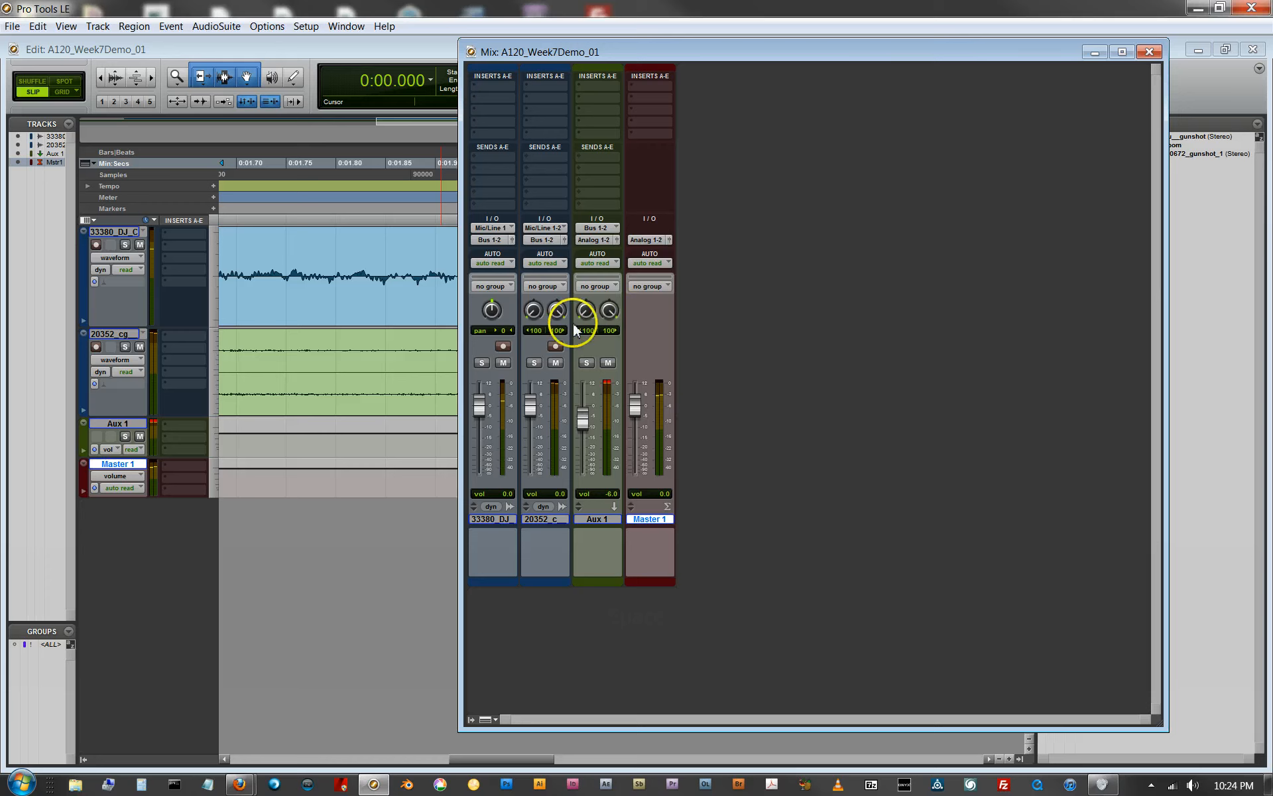
click(607, 383)
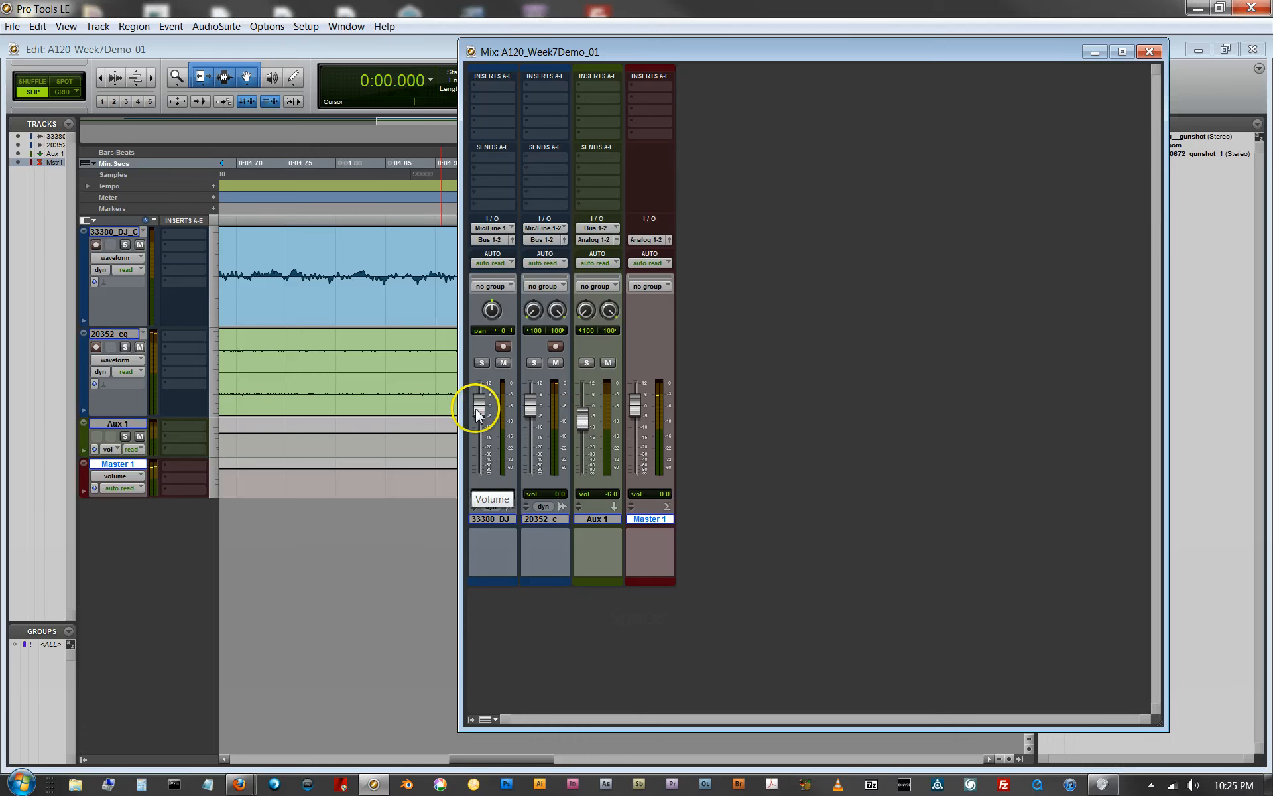
Lower the 33380_DJ volume to -4.0 dB and the 20352_c volume to -4.3 dB, and play the session from the start.
mouse_move(477, 411)
mouse_down()
mouse_move(528, 411)
mouse_move(539, 425)
mouse_move(476, 427)
mouse_up()
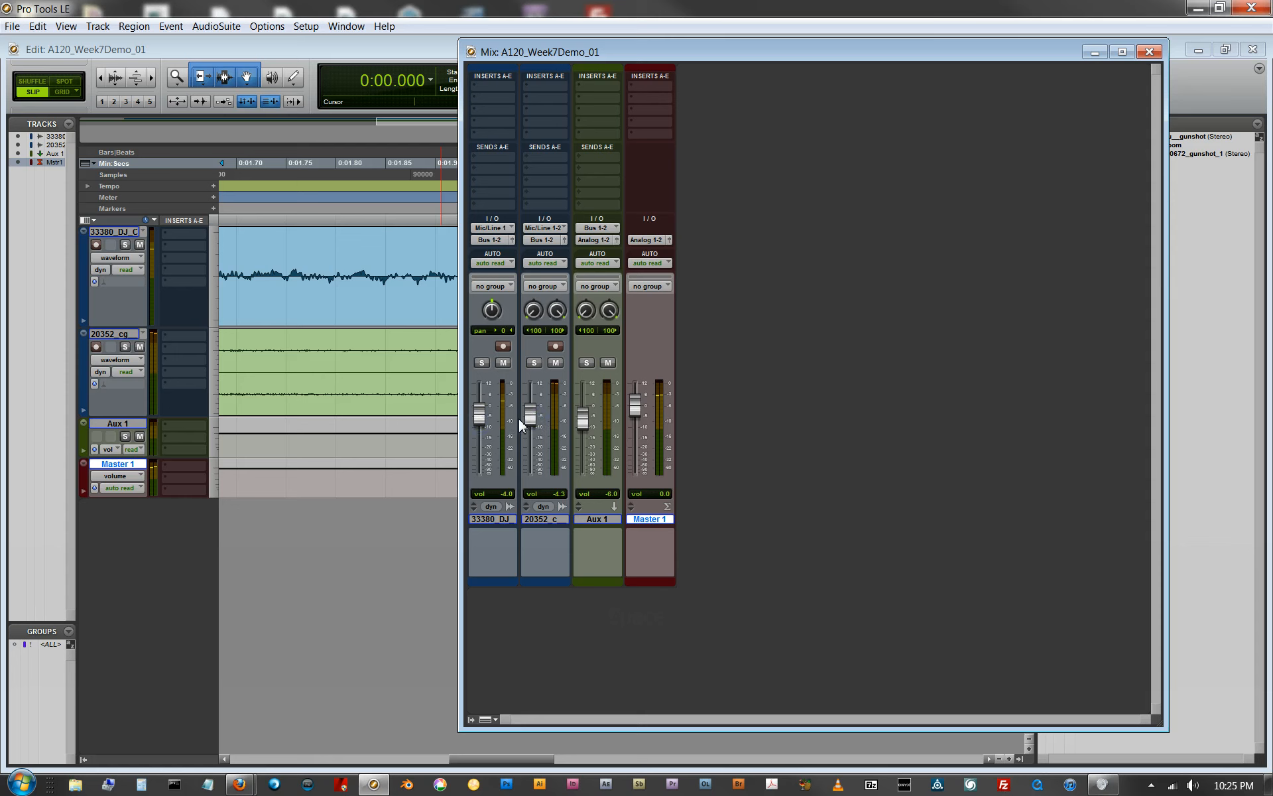
key(Return)
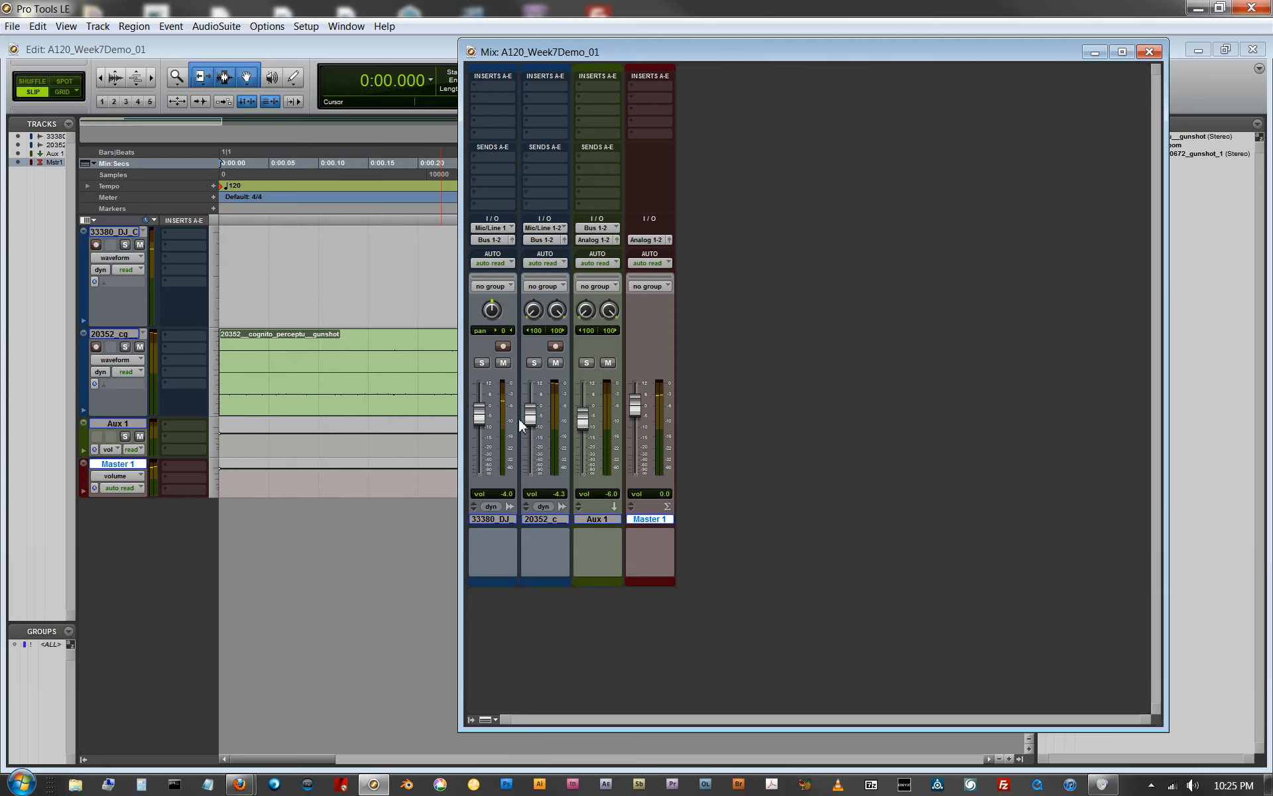
key(space)
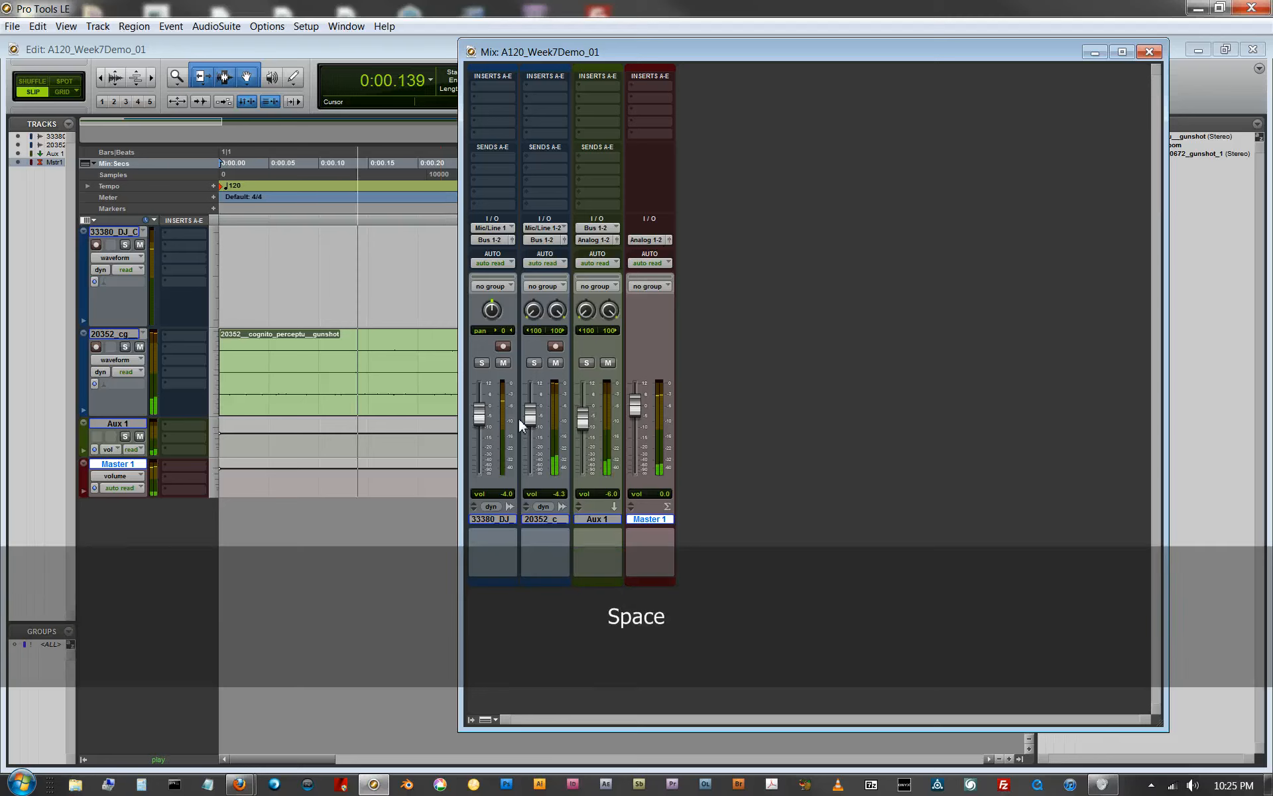
key(space)
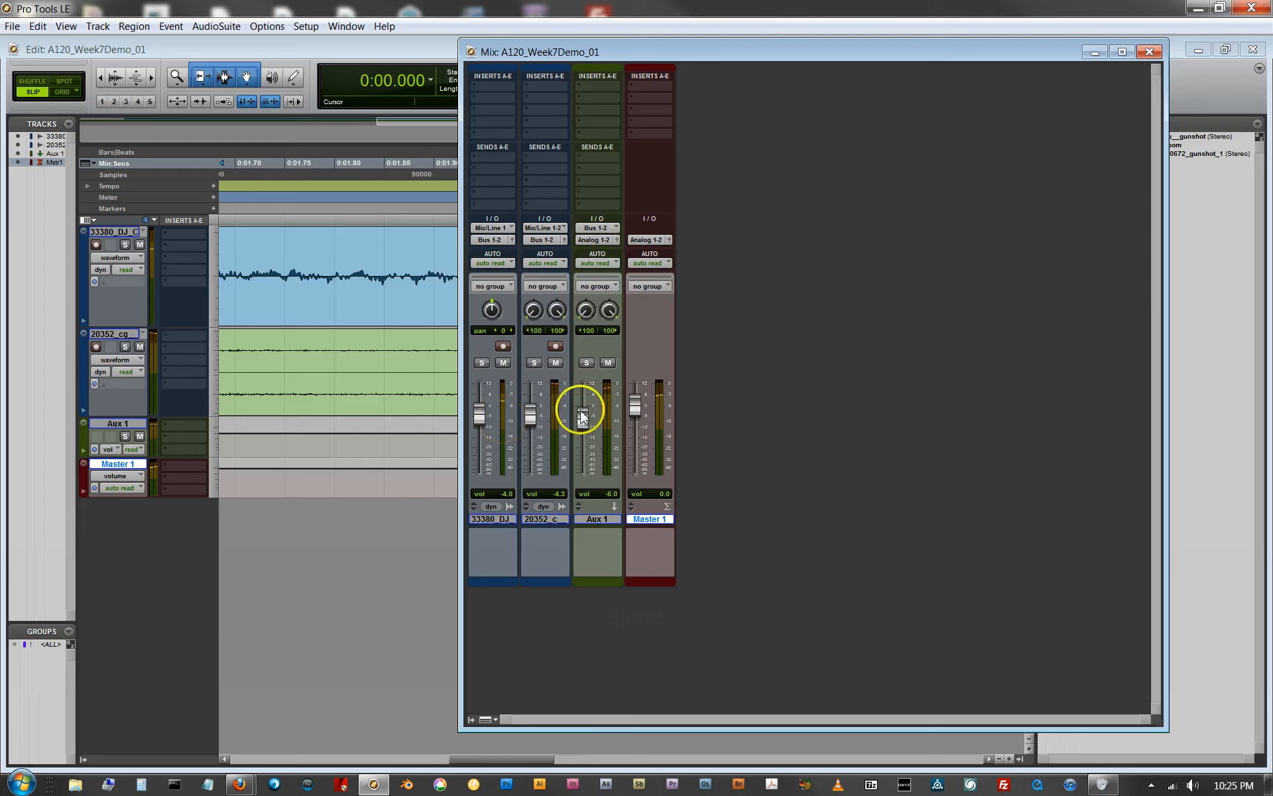
Lower the Aux 1 volume to -22.2 dB and play the session from the start to hear the quieter mix.
key(space)
drag(583, 415, 585, 451)
key(space)
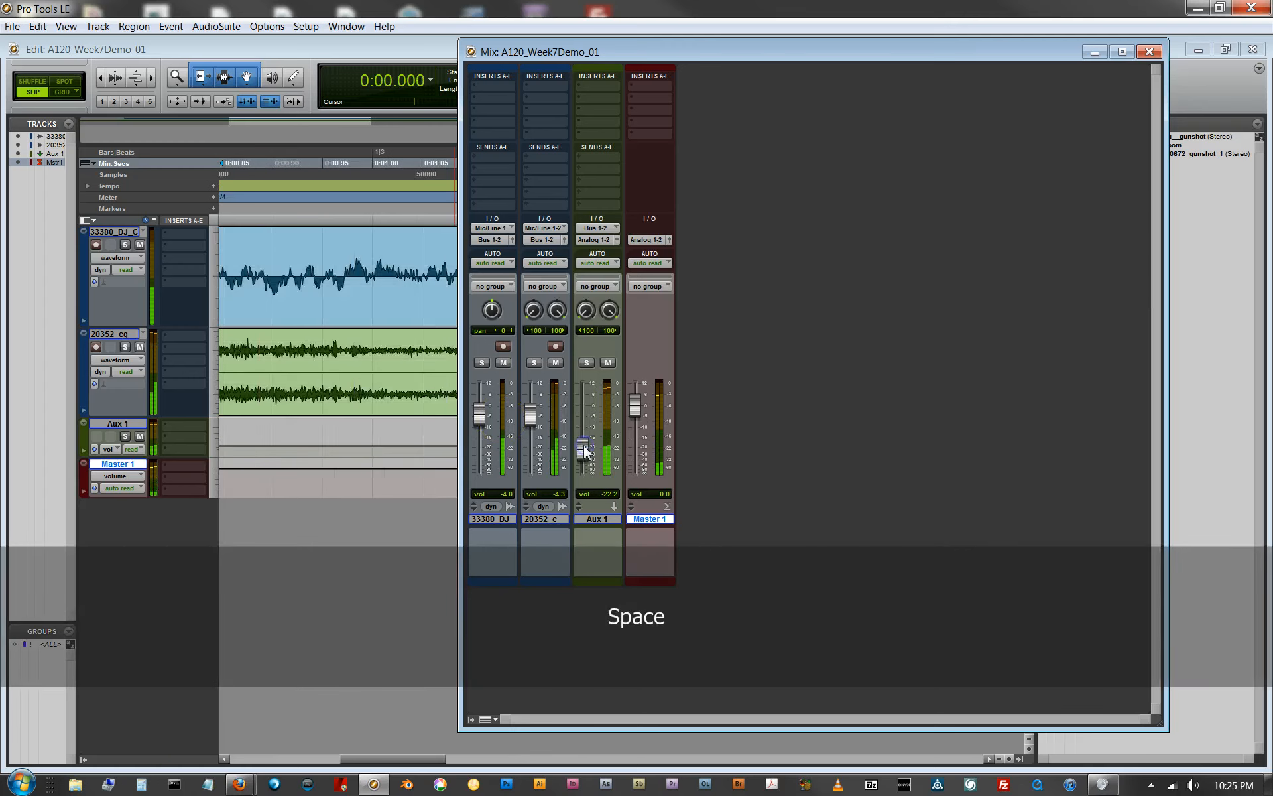
key(Return)
key(space)
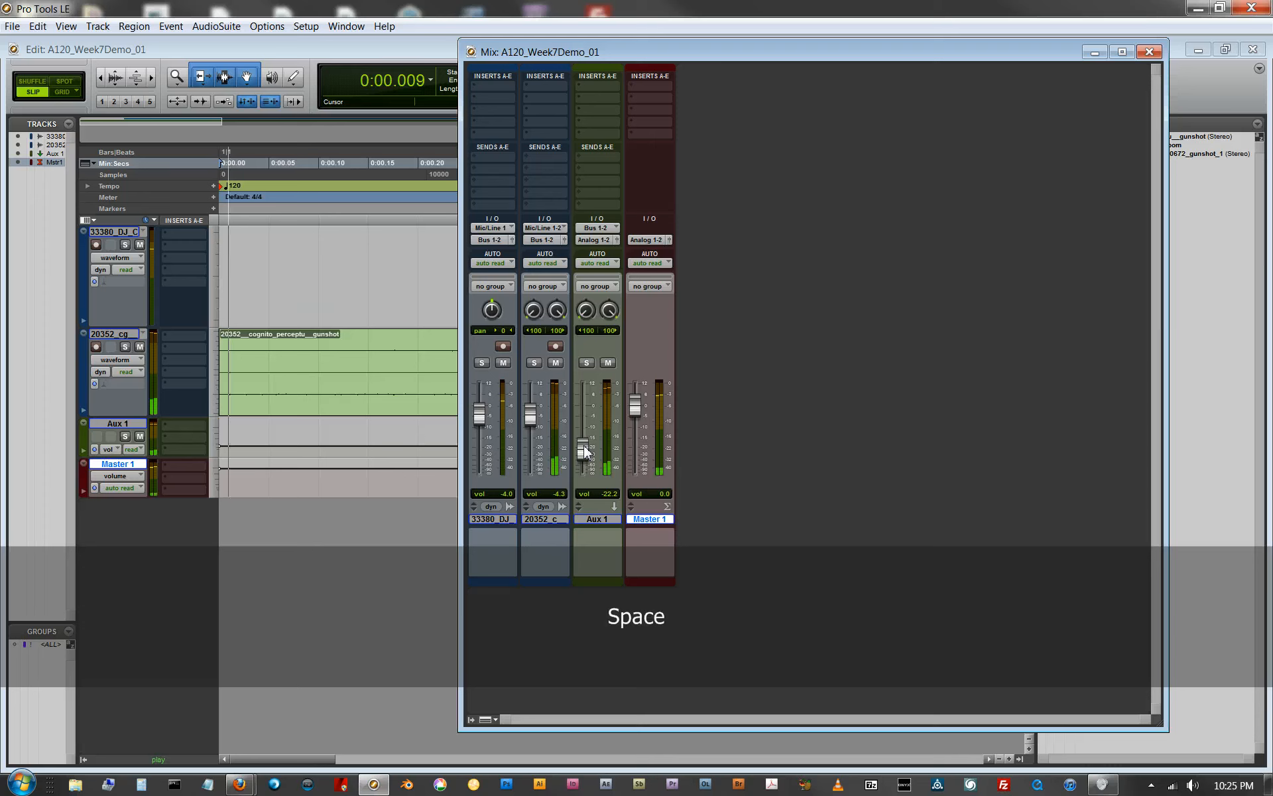
key(space)
Play the session from the start with Aux 1 raised to +3.9 dB, and return the Aux 1 volume to 0.0 dB.
drag(585, 451, 584, 398)
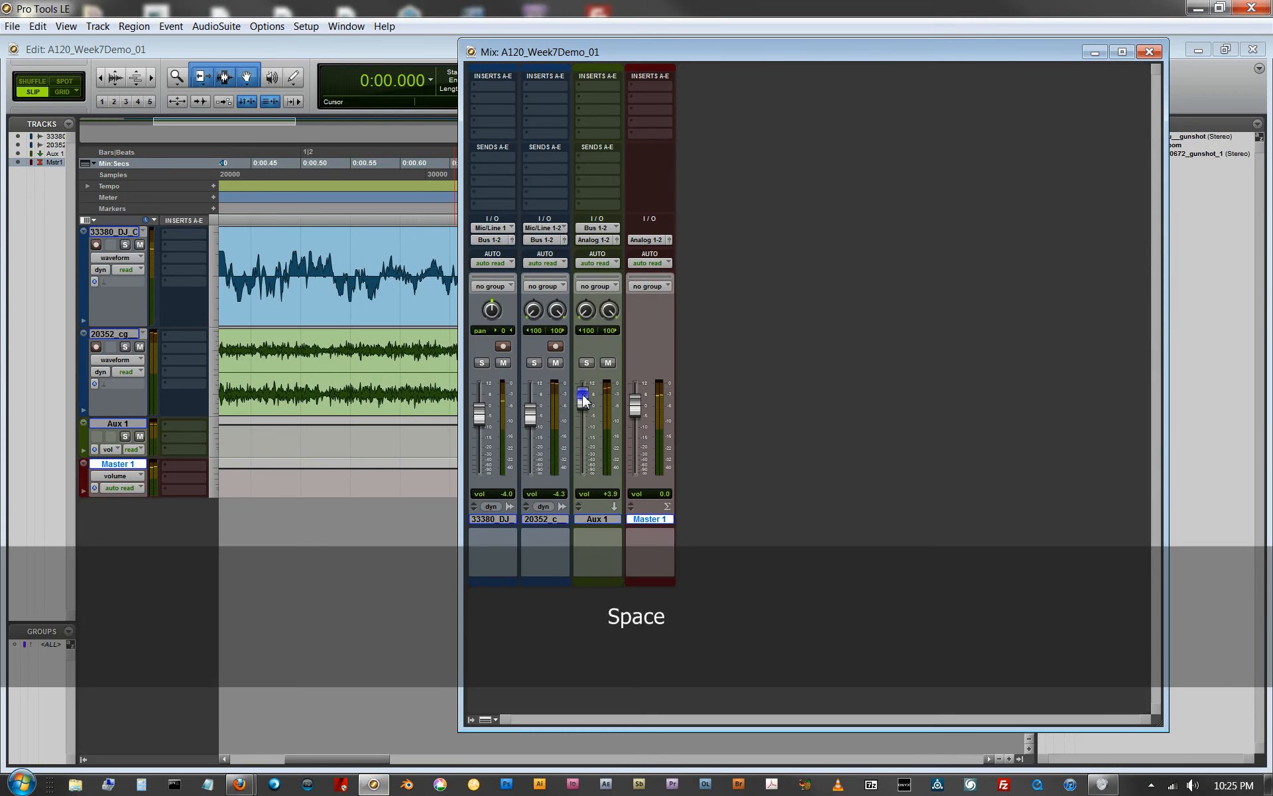
key(Return)
key(space)
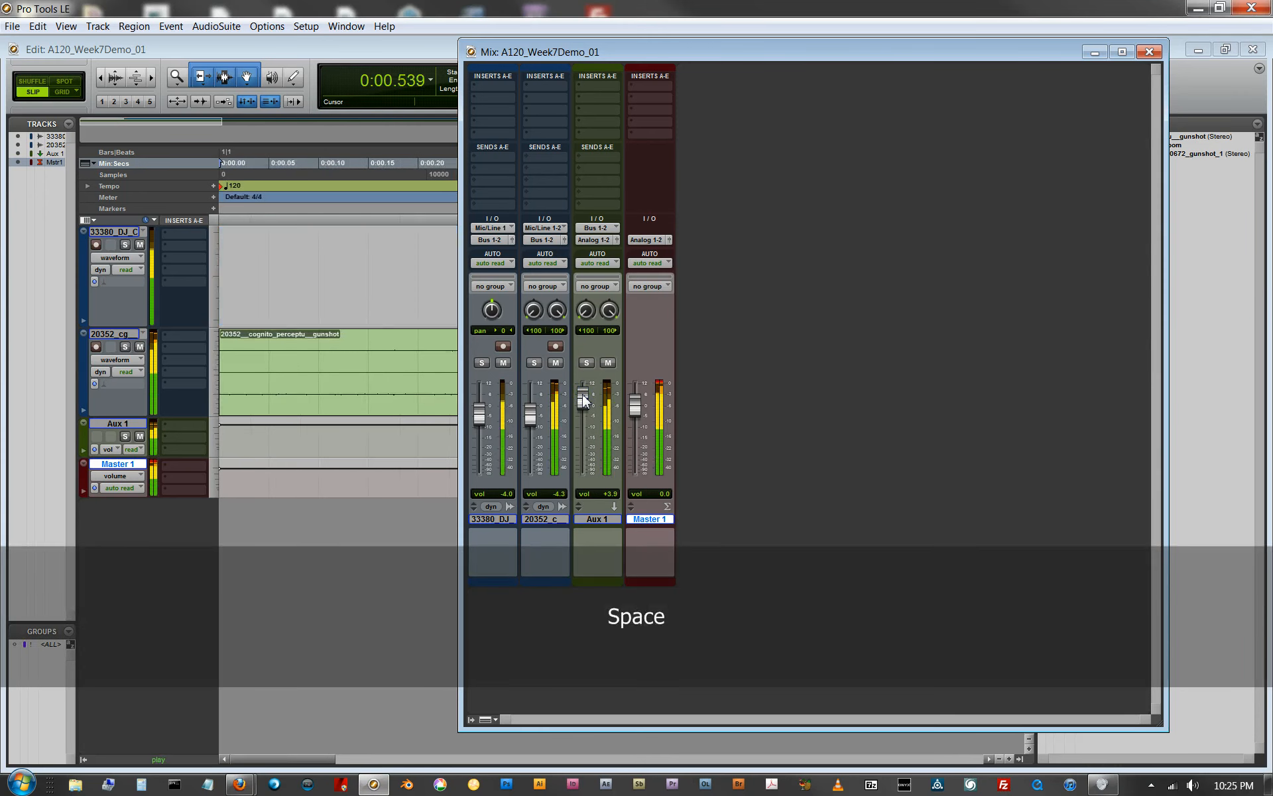
key(space)
key(Return)
drag(584, 398, 589, 385)
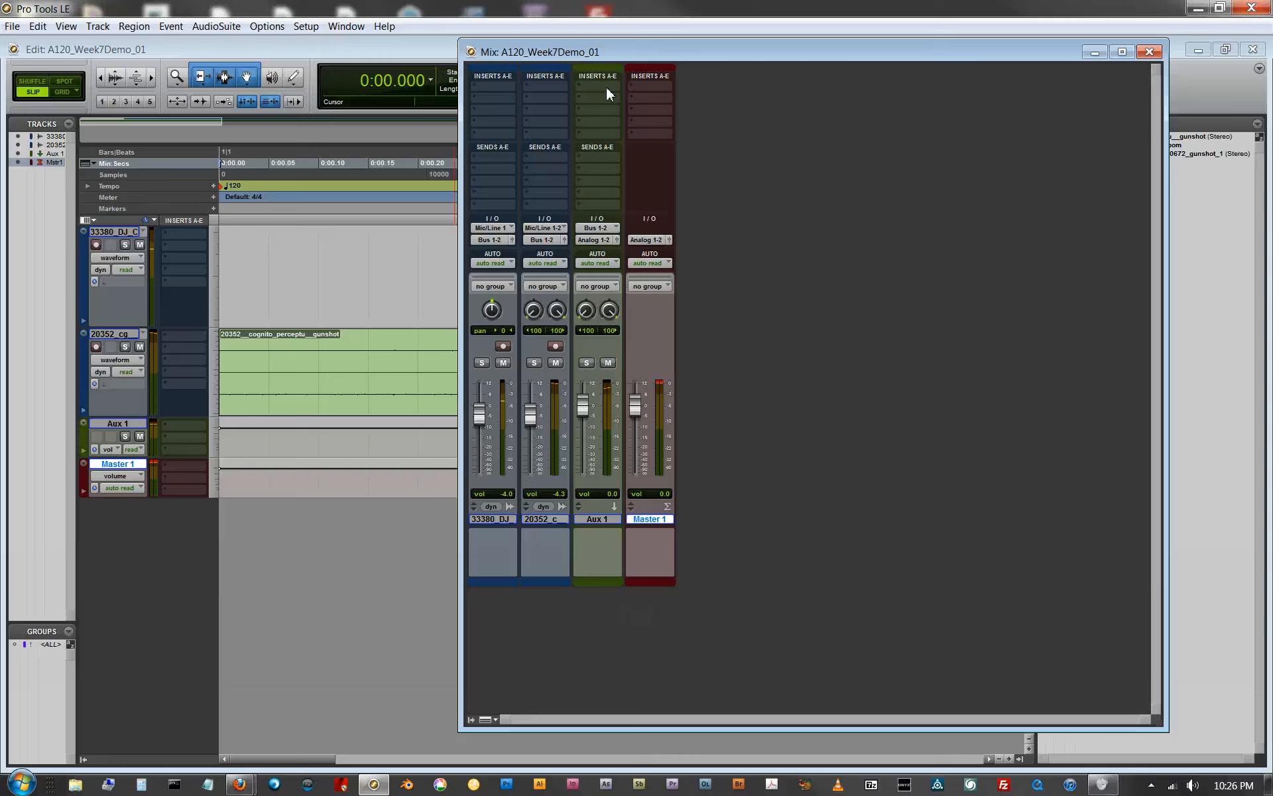
Insert the multichannel D-Verb (stereo) reverb in Aux 1's first insert slot and move its window to the mixer's empty area.
click(608, 122)
click(603, 135)
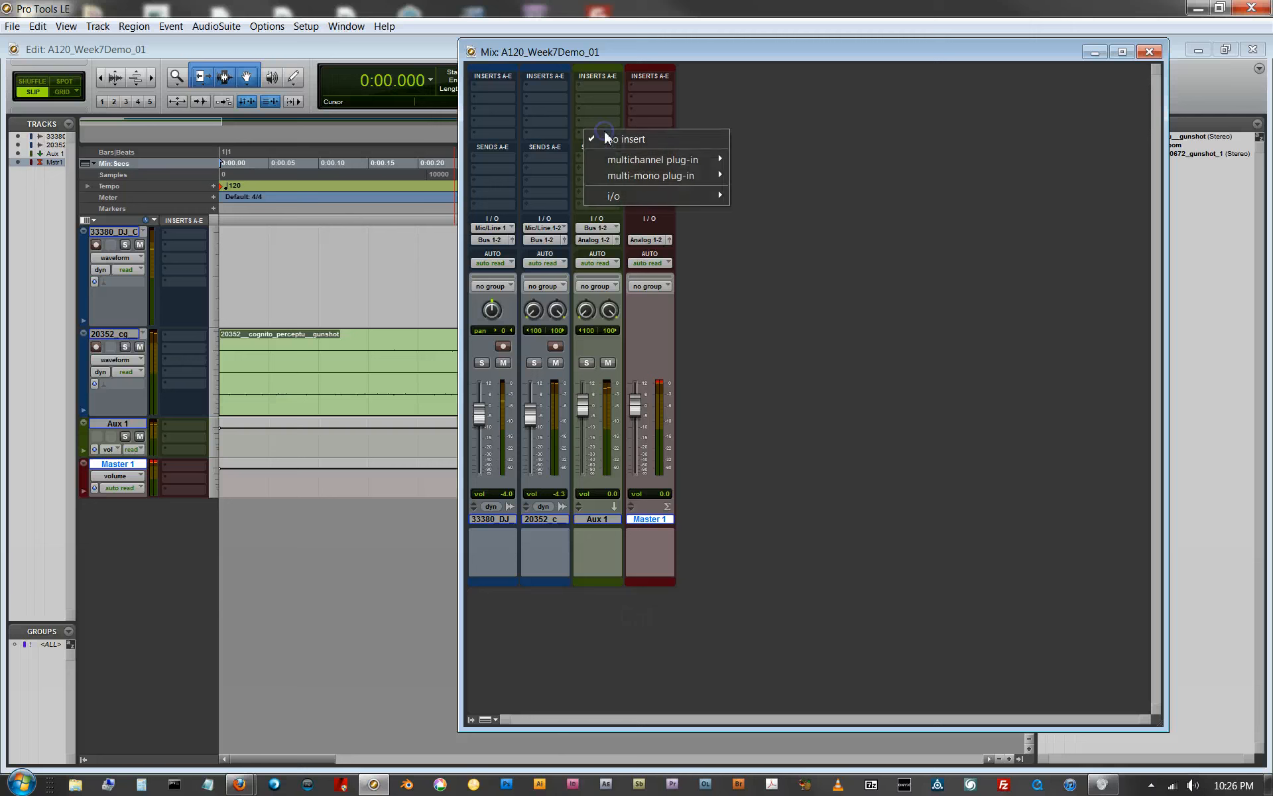
click(600, 90)
click(620, 111)
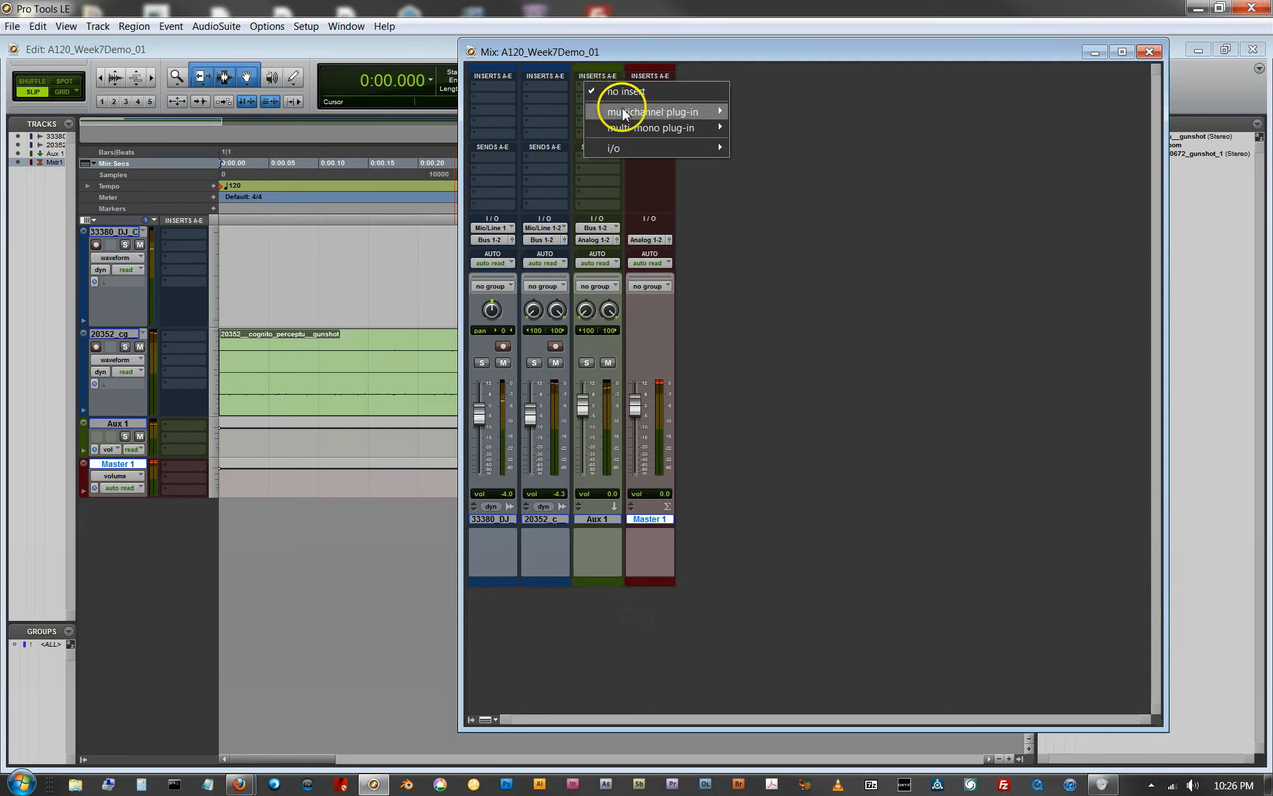
mouse_move(789, 158)
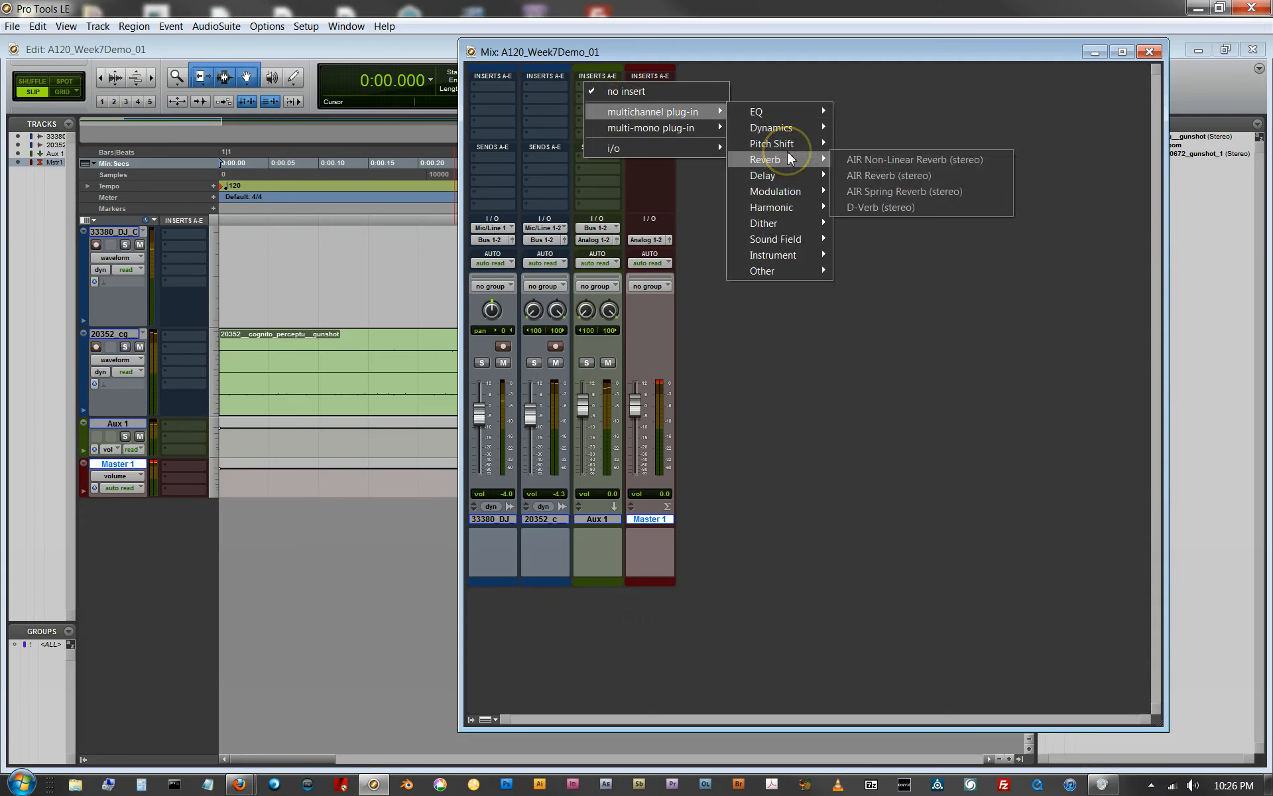
click(891, 207)
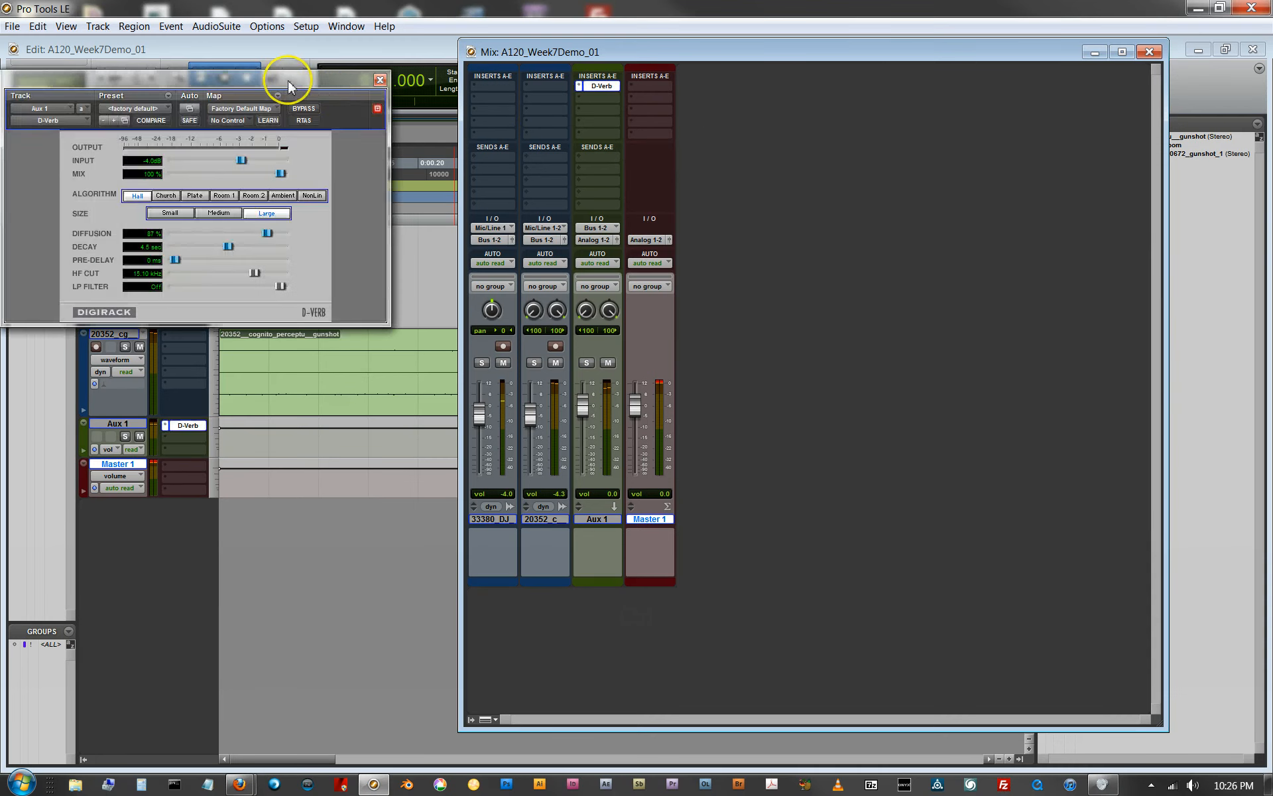
drag(284, 71, 990, 112)
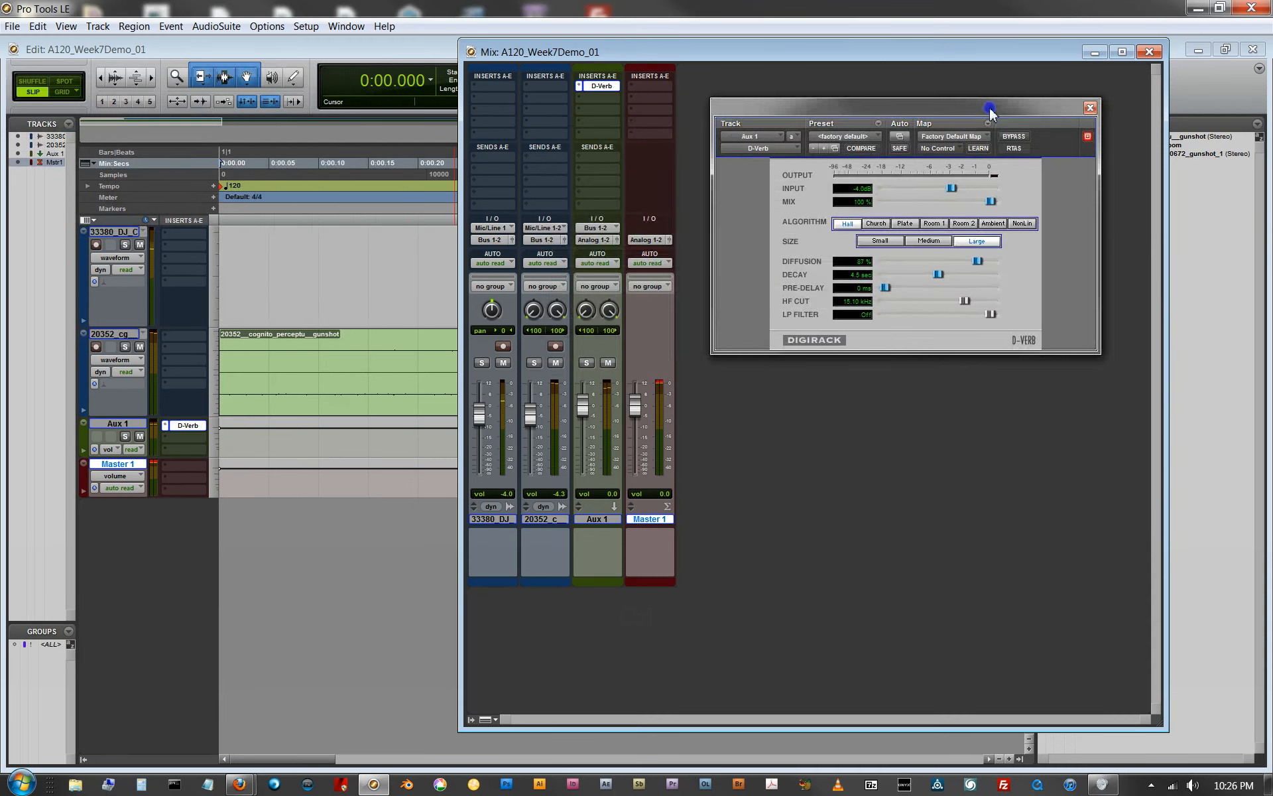
Choose the Large size for the D-Verb Hall algorithm and play the session from the start to hear the reverb.
click(972, 242)
key(Return)
key(space)
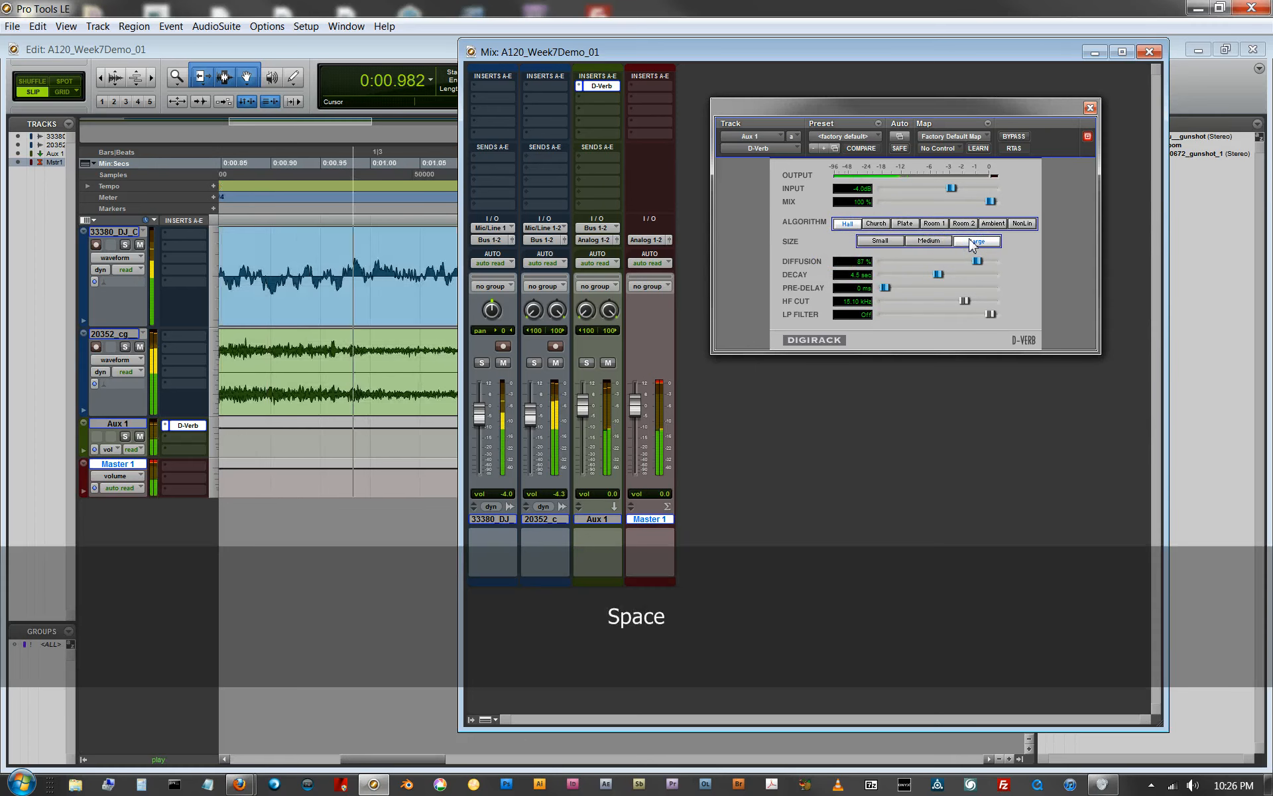
key(space)
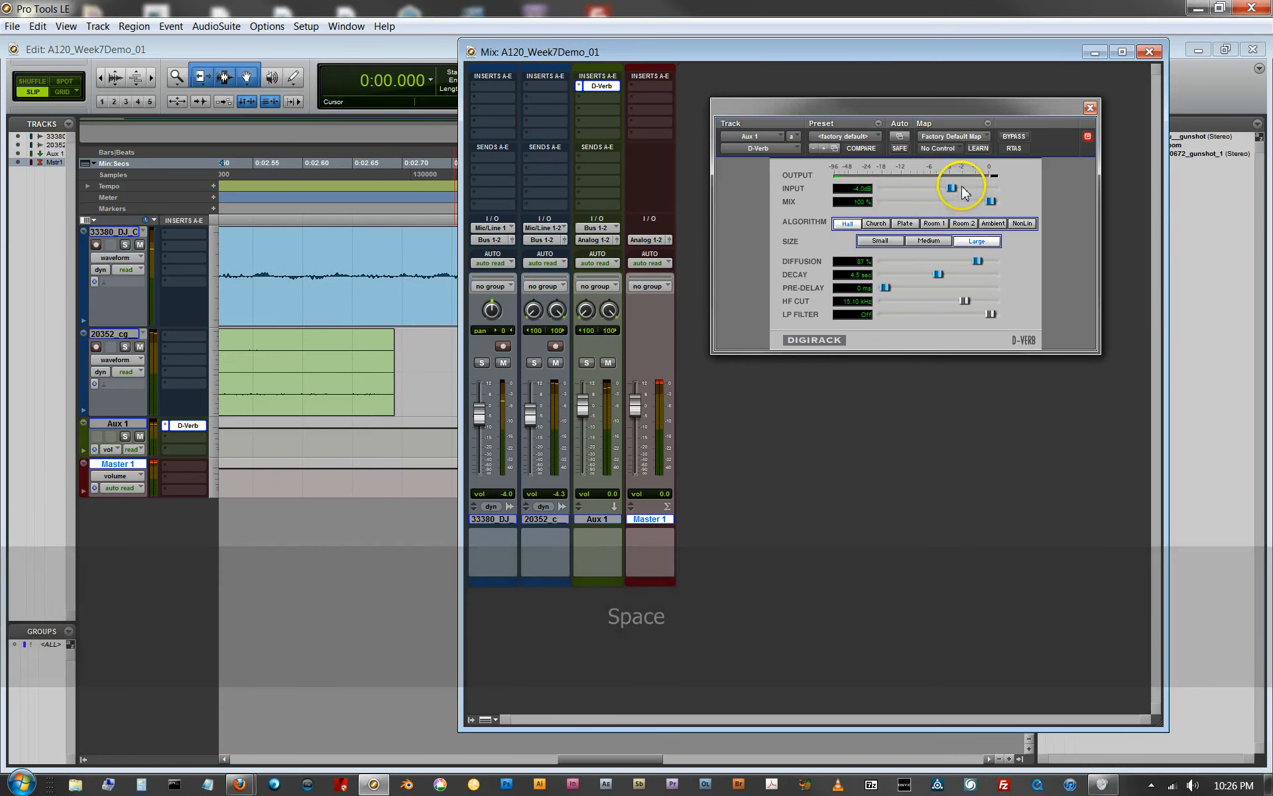
Raise the D-Verb input level to about -1.5 dB and play the session from the start.
drag(953, 189, 975, 193)
key(Return)
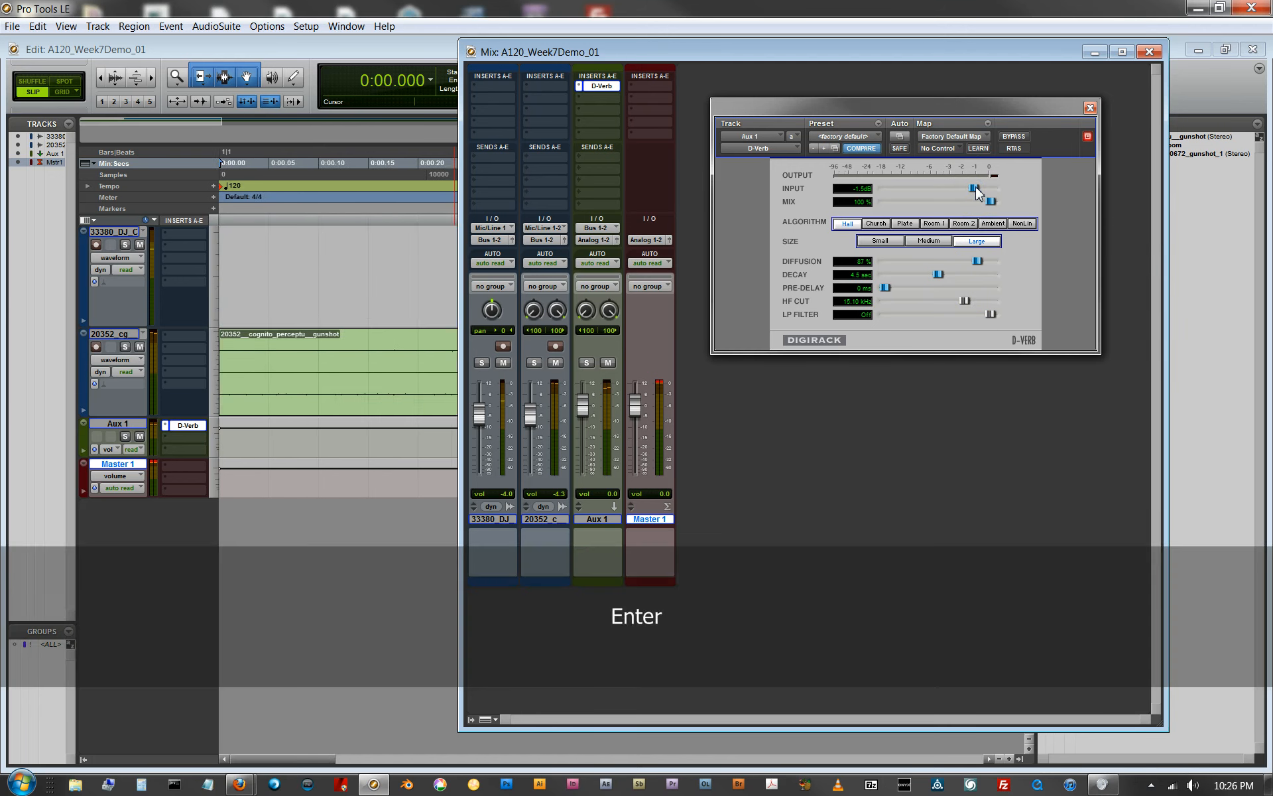
key(space)
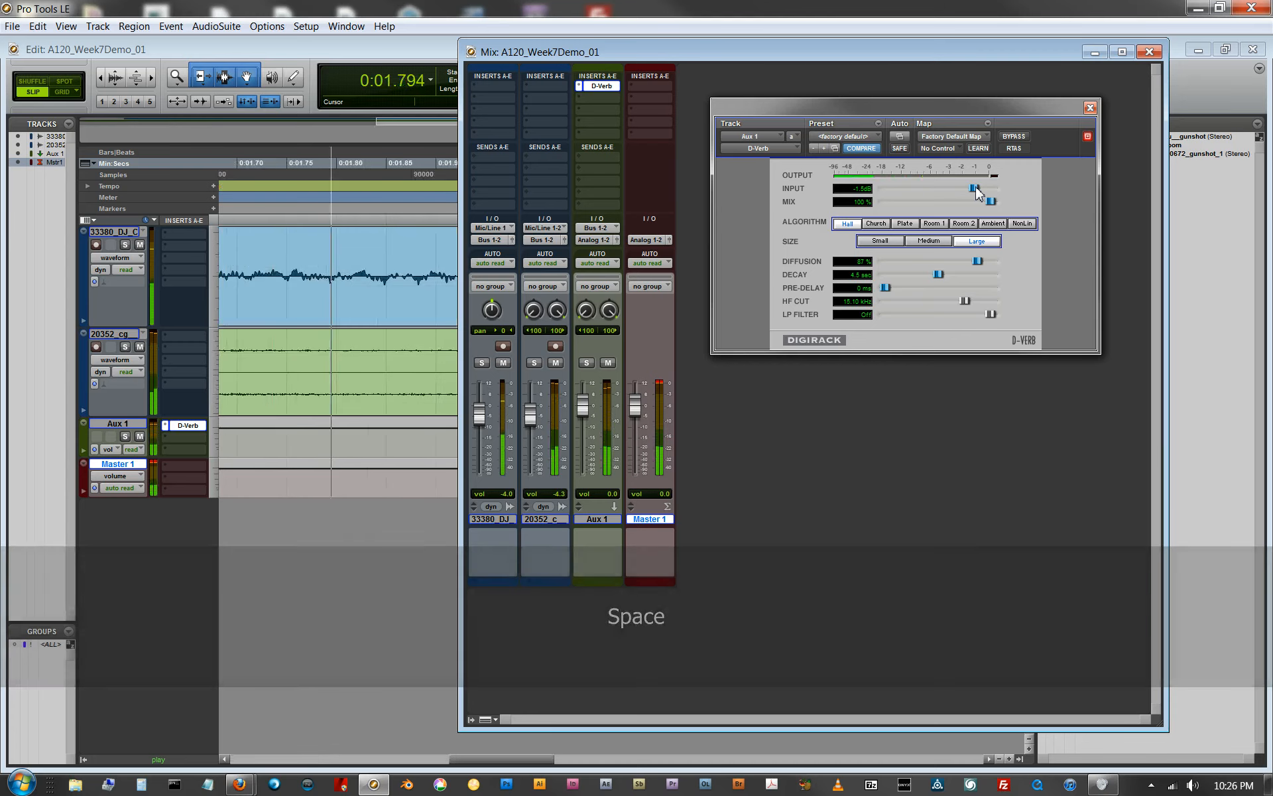
key(space)
Lengthen the D-Verb decay to about 28 seconds and play the session from the start.
drag(945, 289, 968, 278)
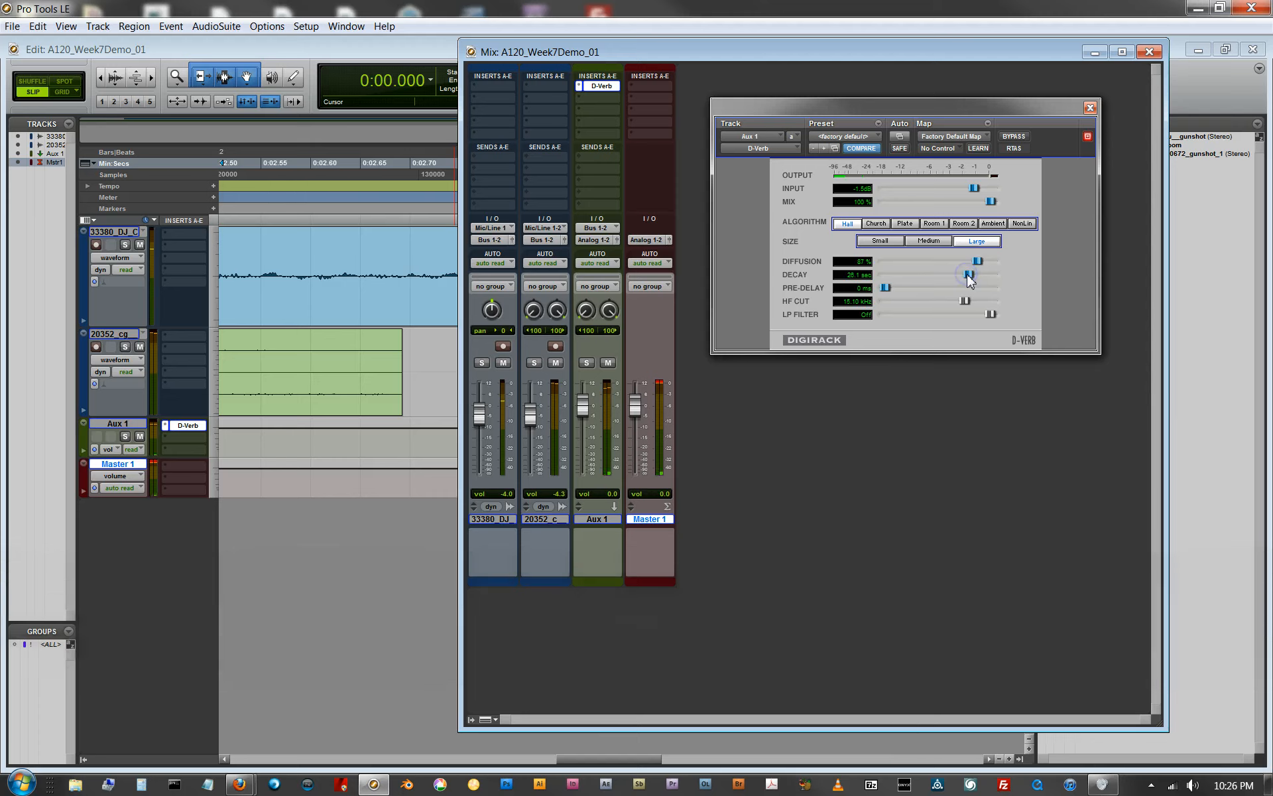
key(Return)
key(space)
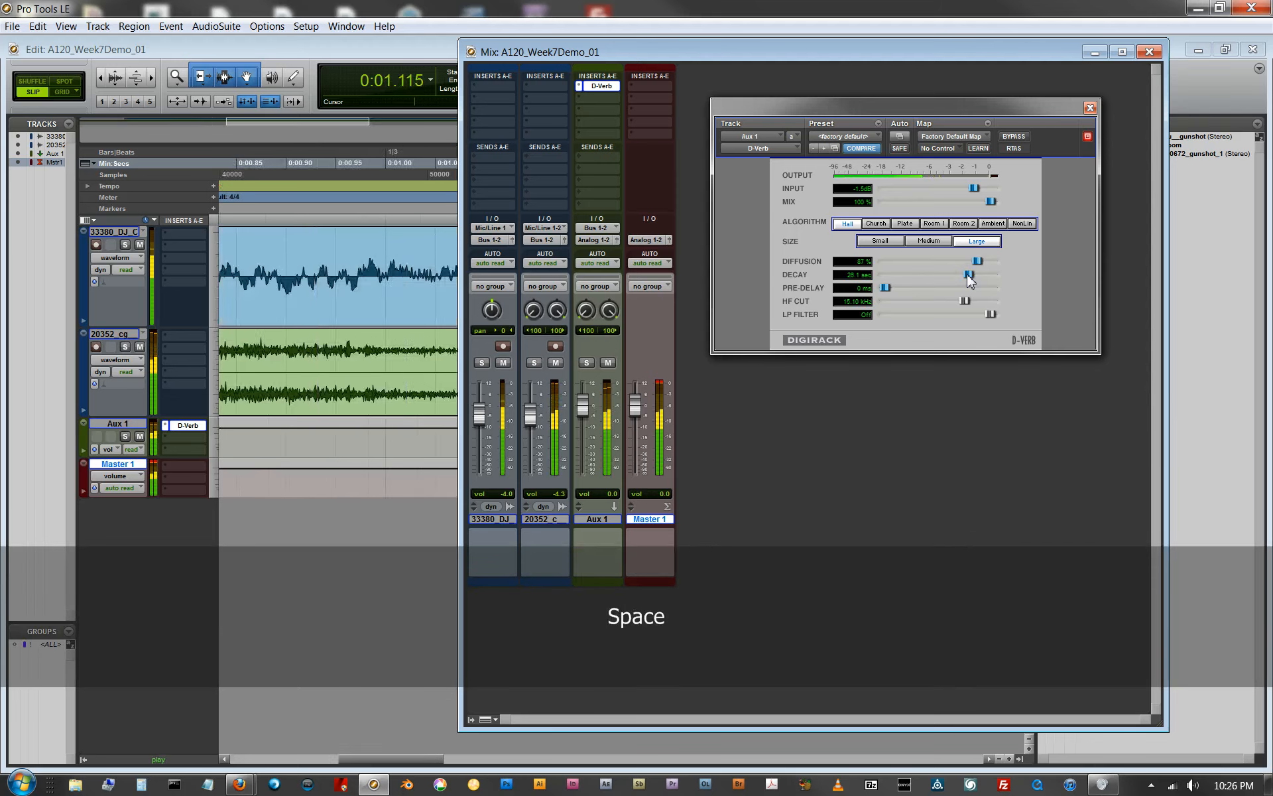